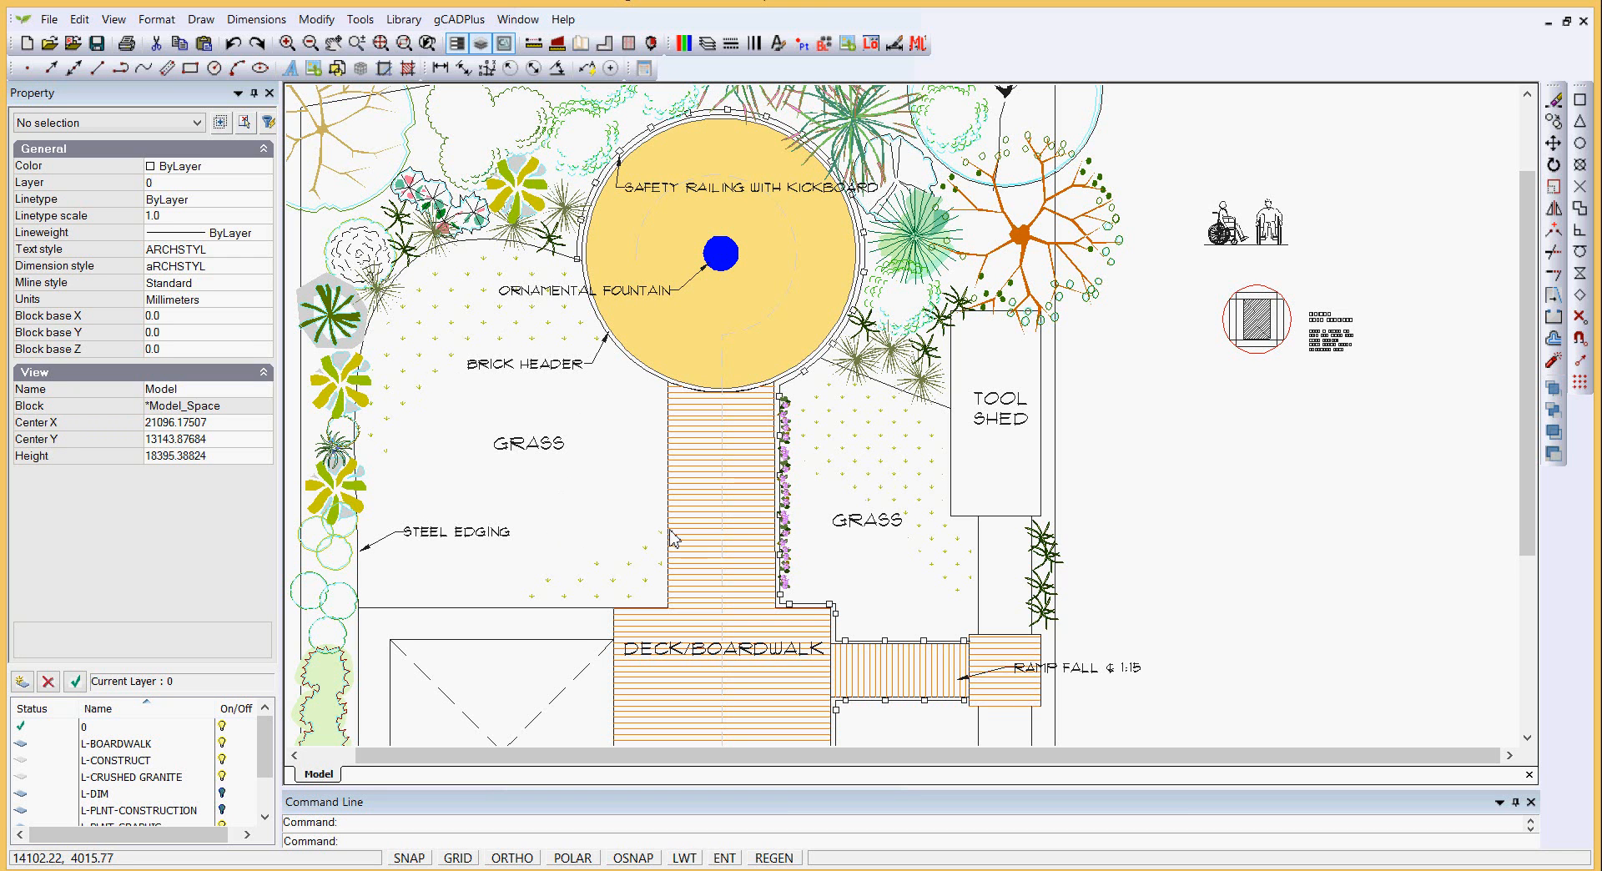
- Copy the wheelchair minimum-area symbol along the boardwalk and fountain centreline path, starting at the deck's lower end, with a spacing of 3000
middle_click_drag(804, 530, 775, 485)
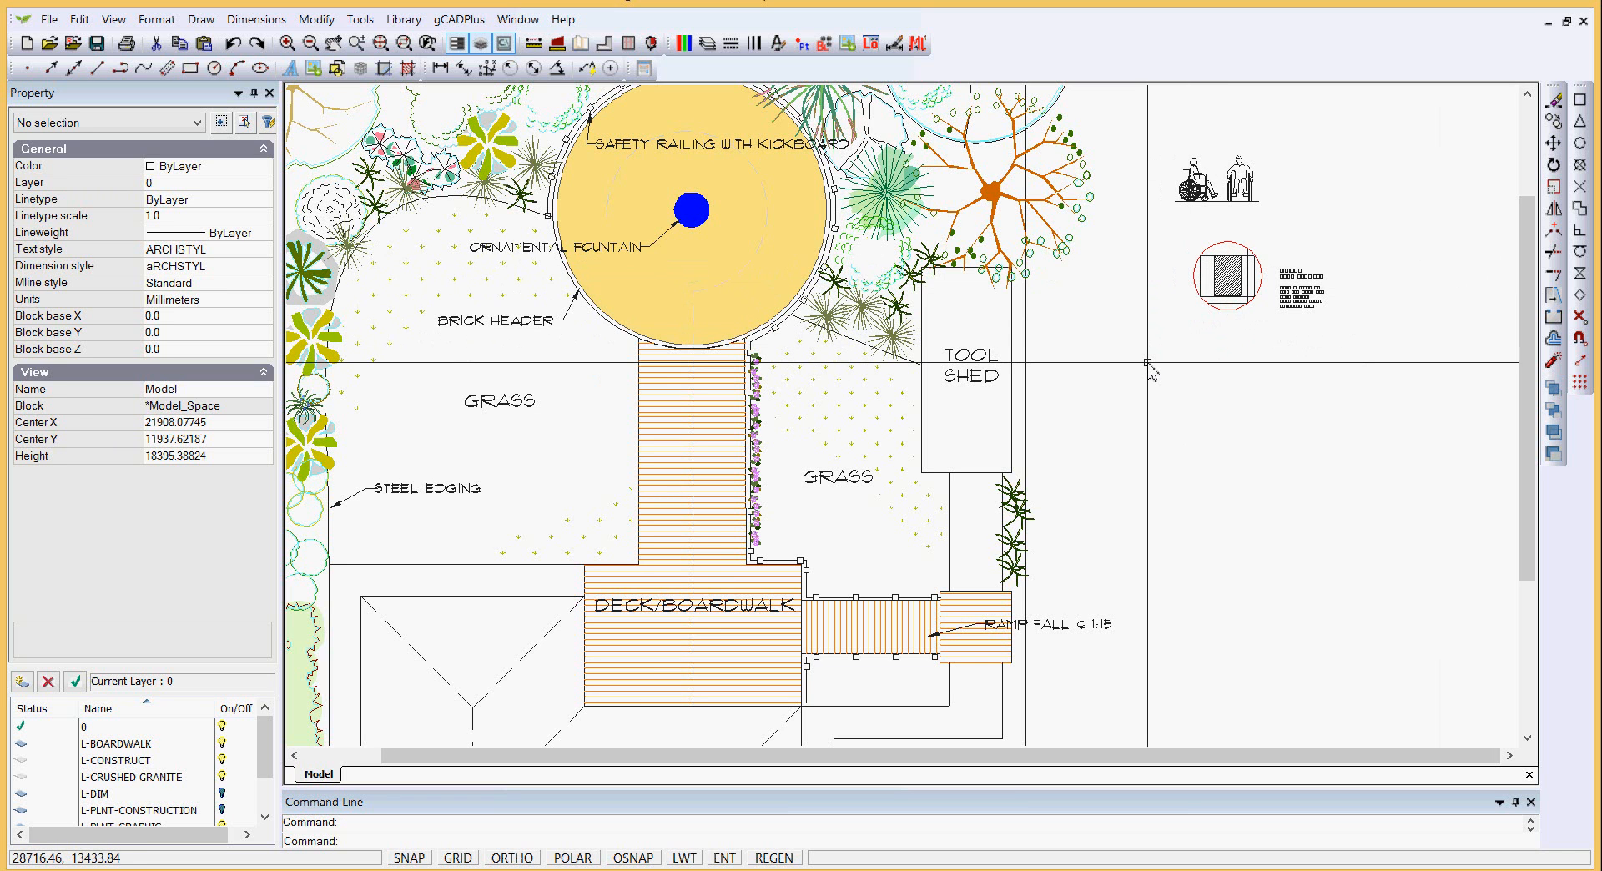
left_click(461, 20)
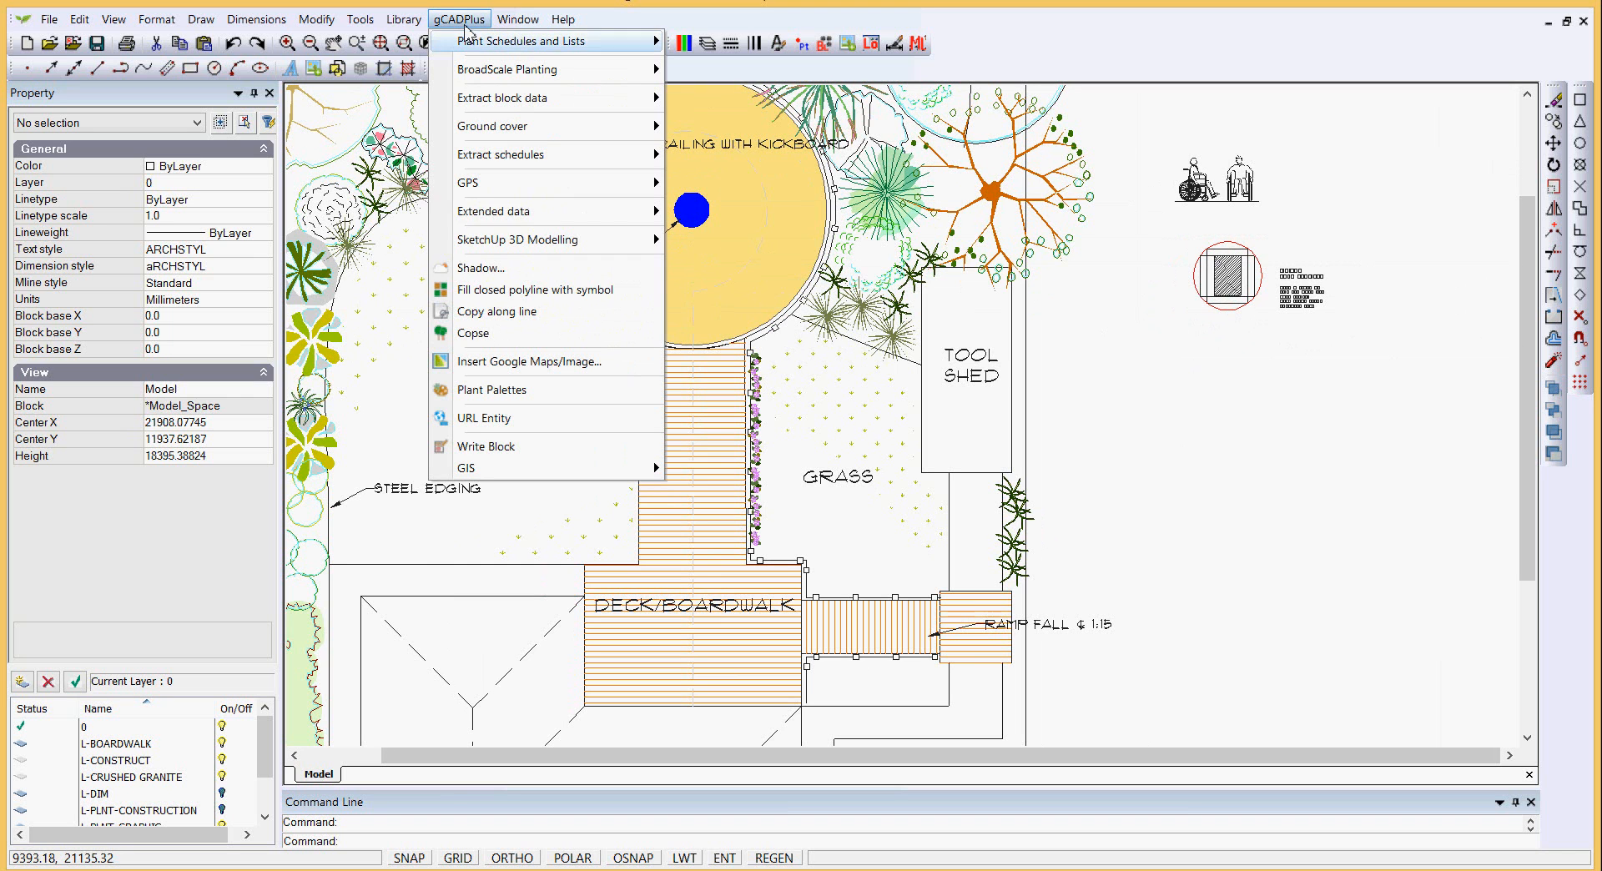
left_click(528, 315)
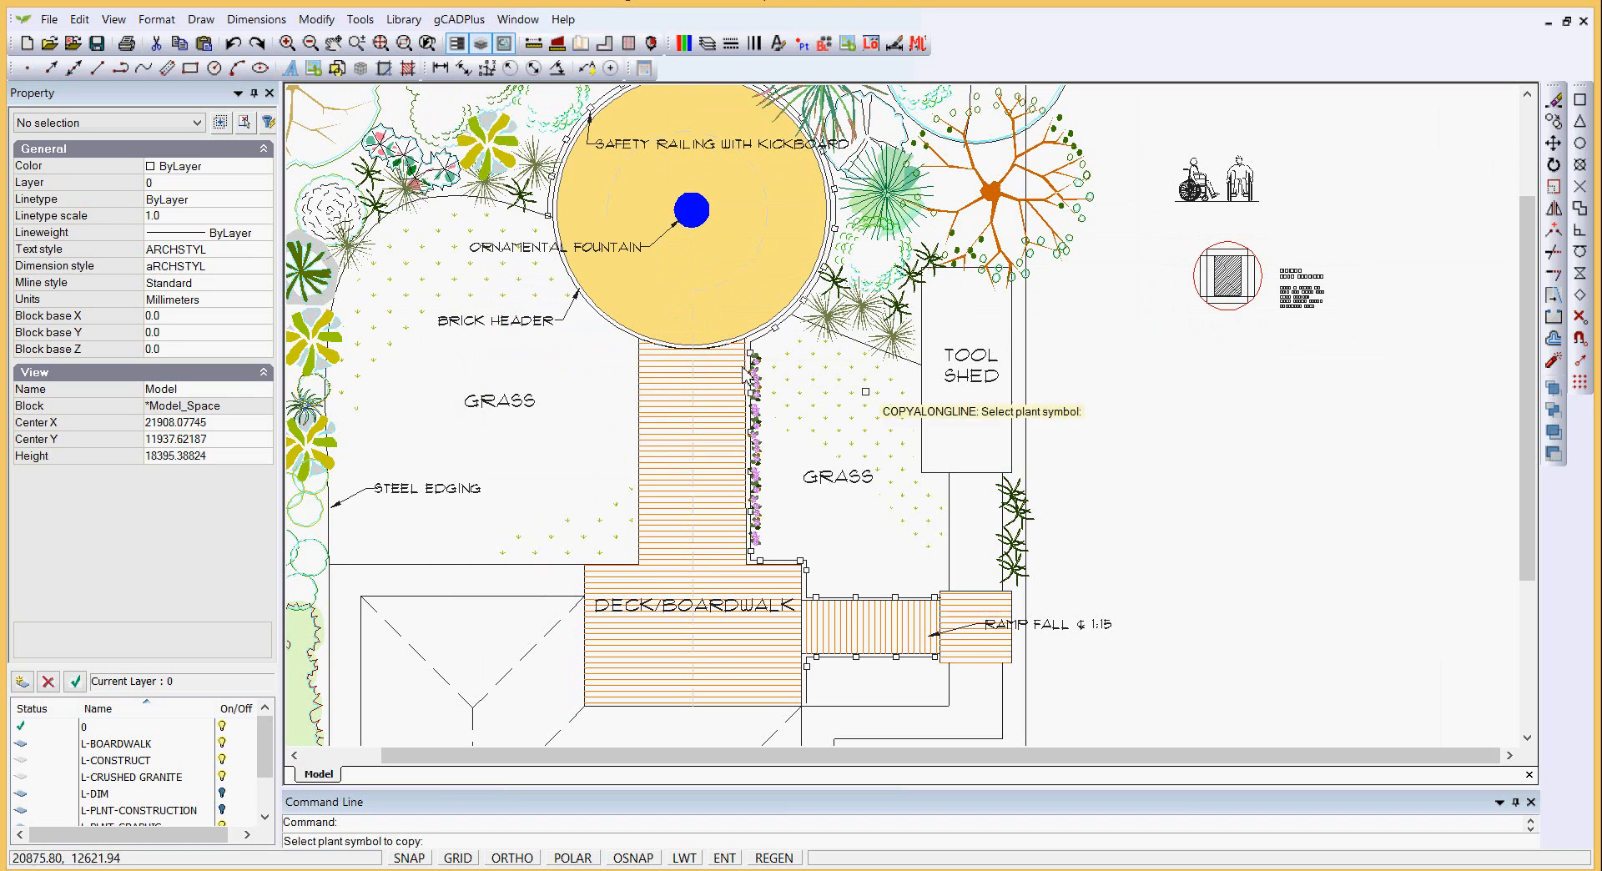
left_click(1230, 299)
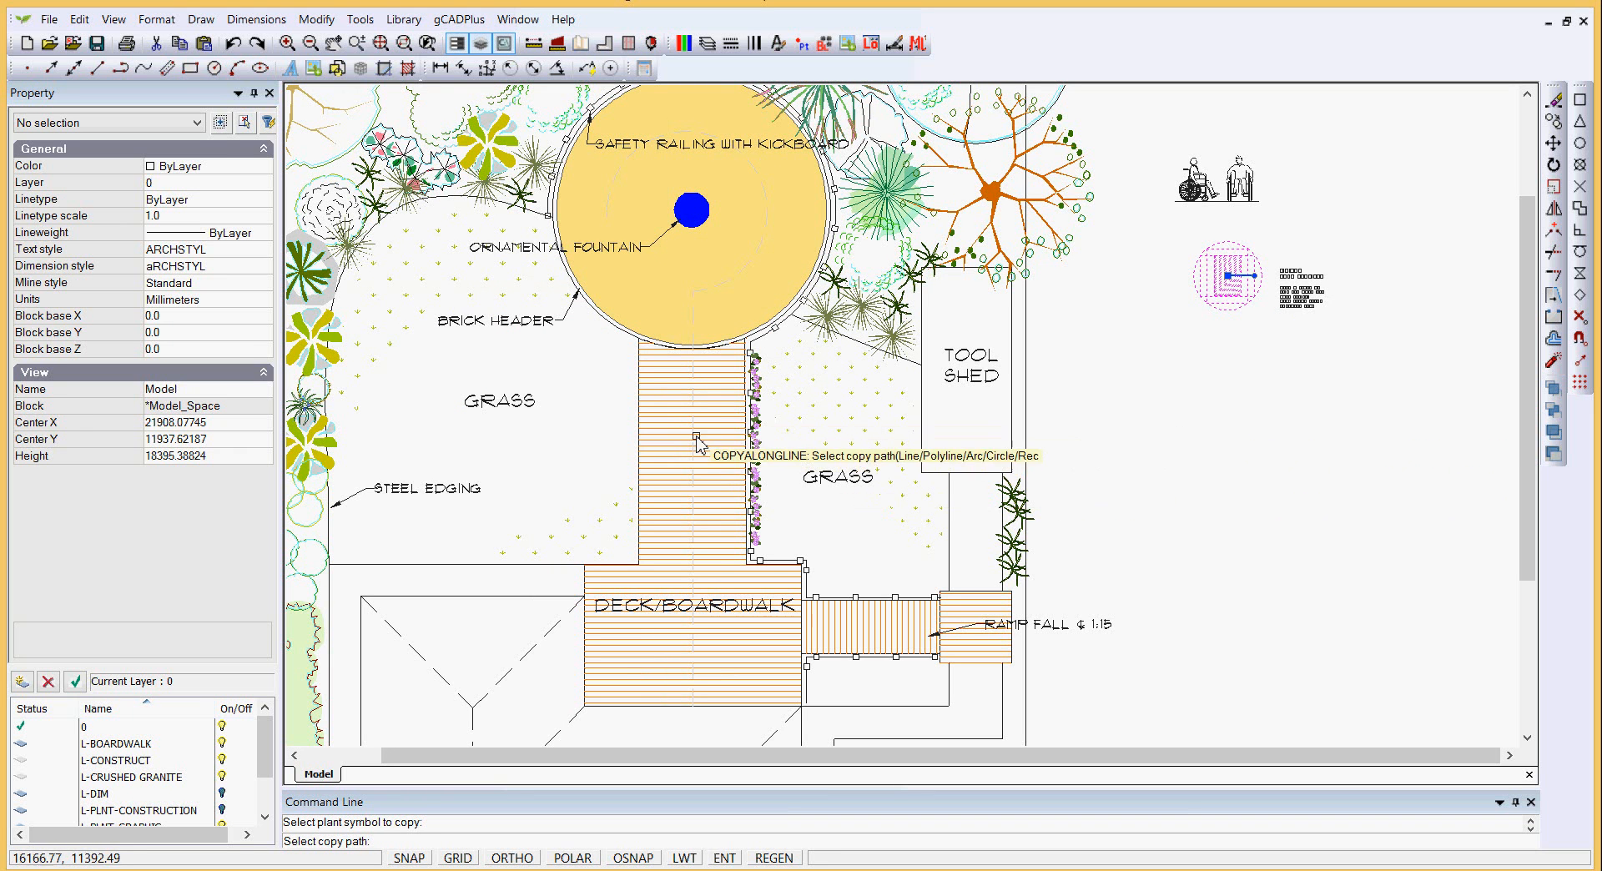
scroll(703, 450, "up", 3)
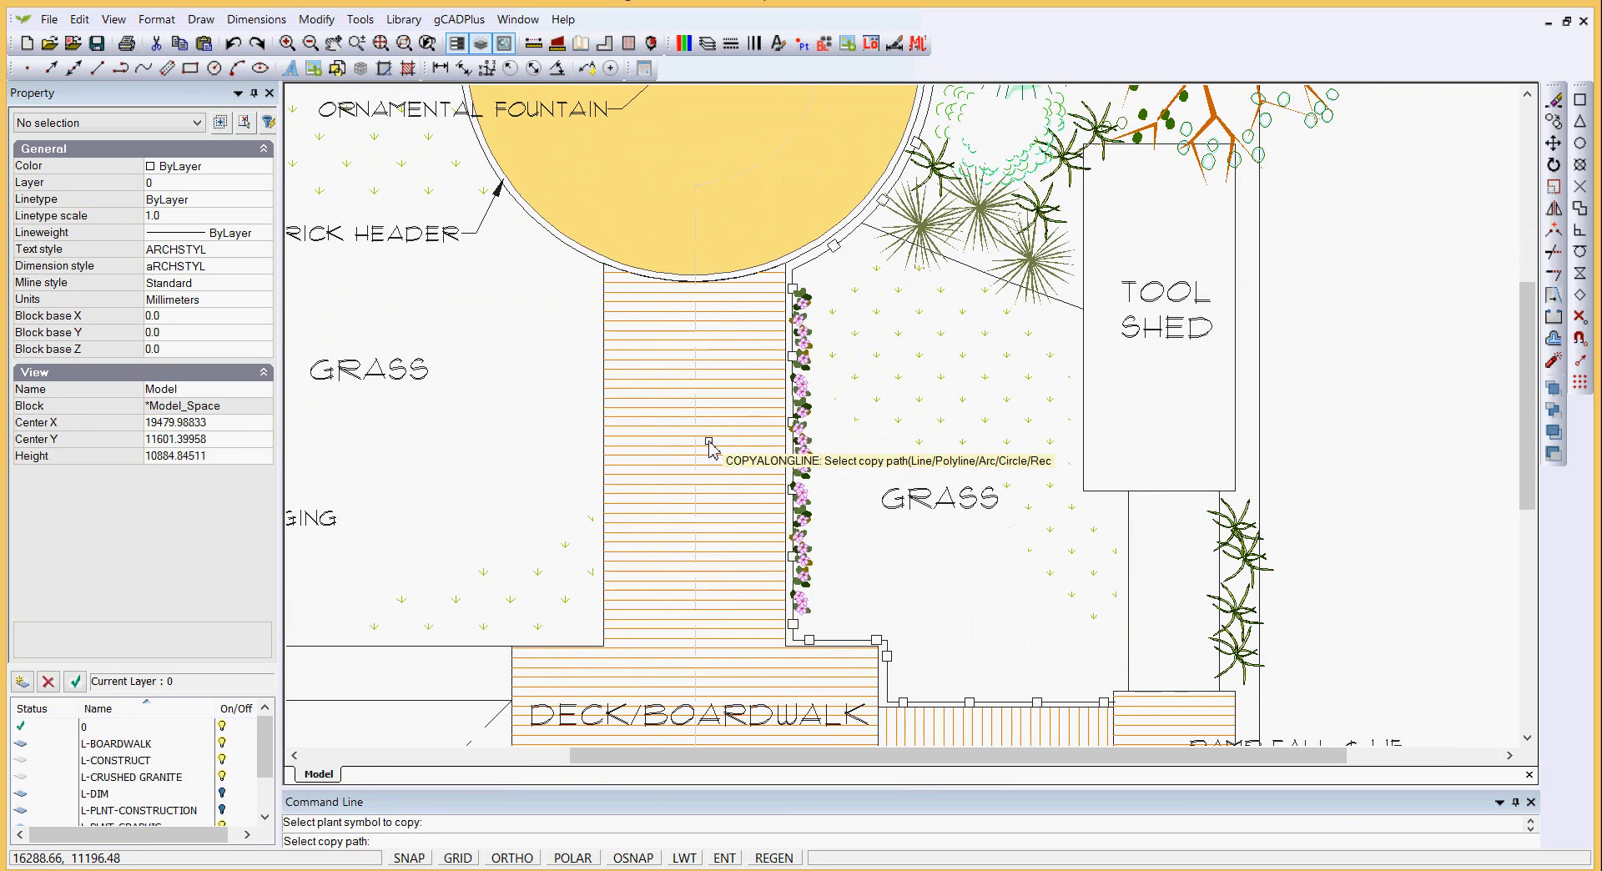
left_click(696, 407)
scroll(731, 448, "down", 5)
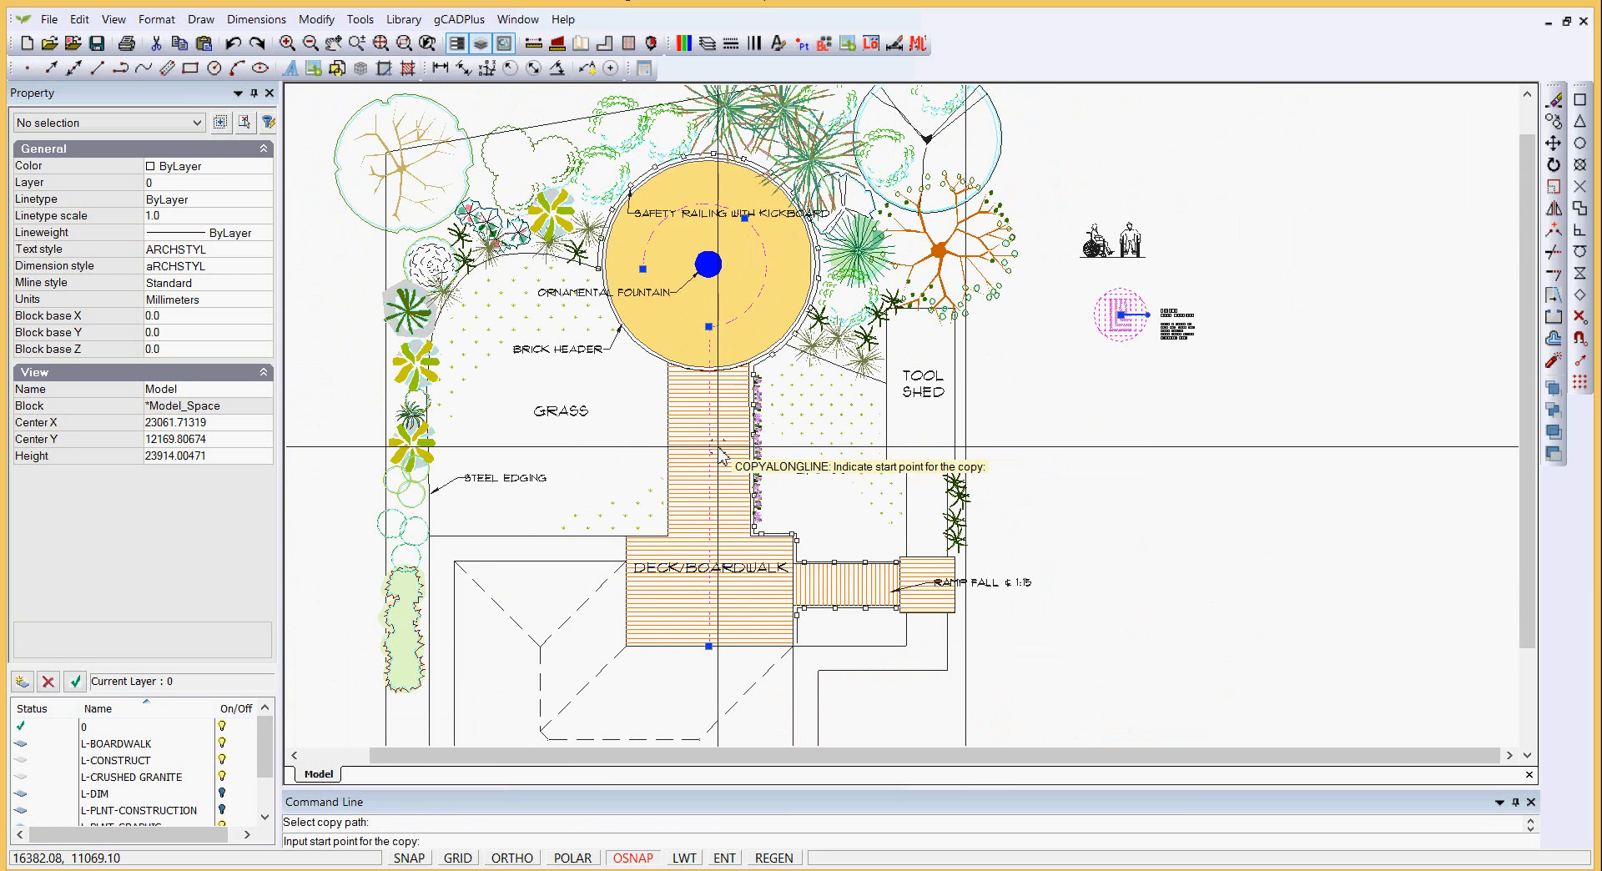
left_click(709, 647)
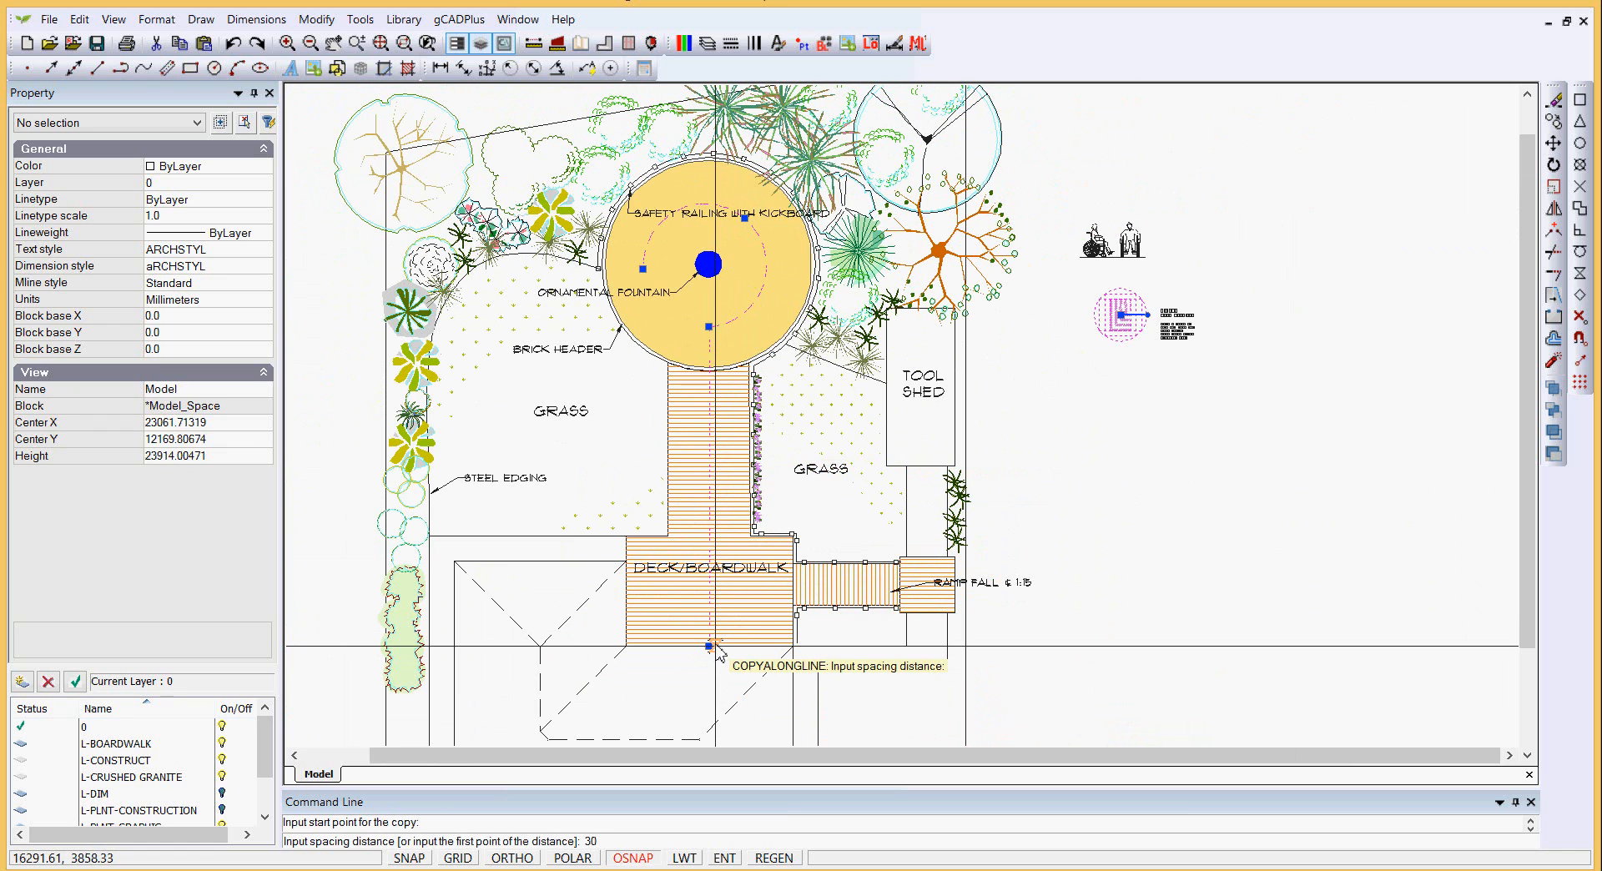
type("3000")
key("Return")
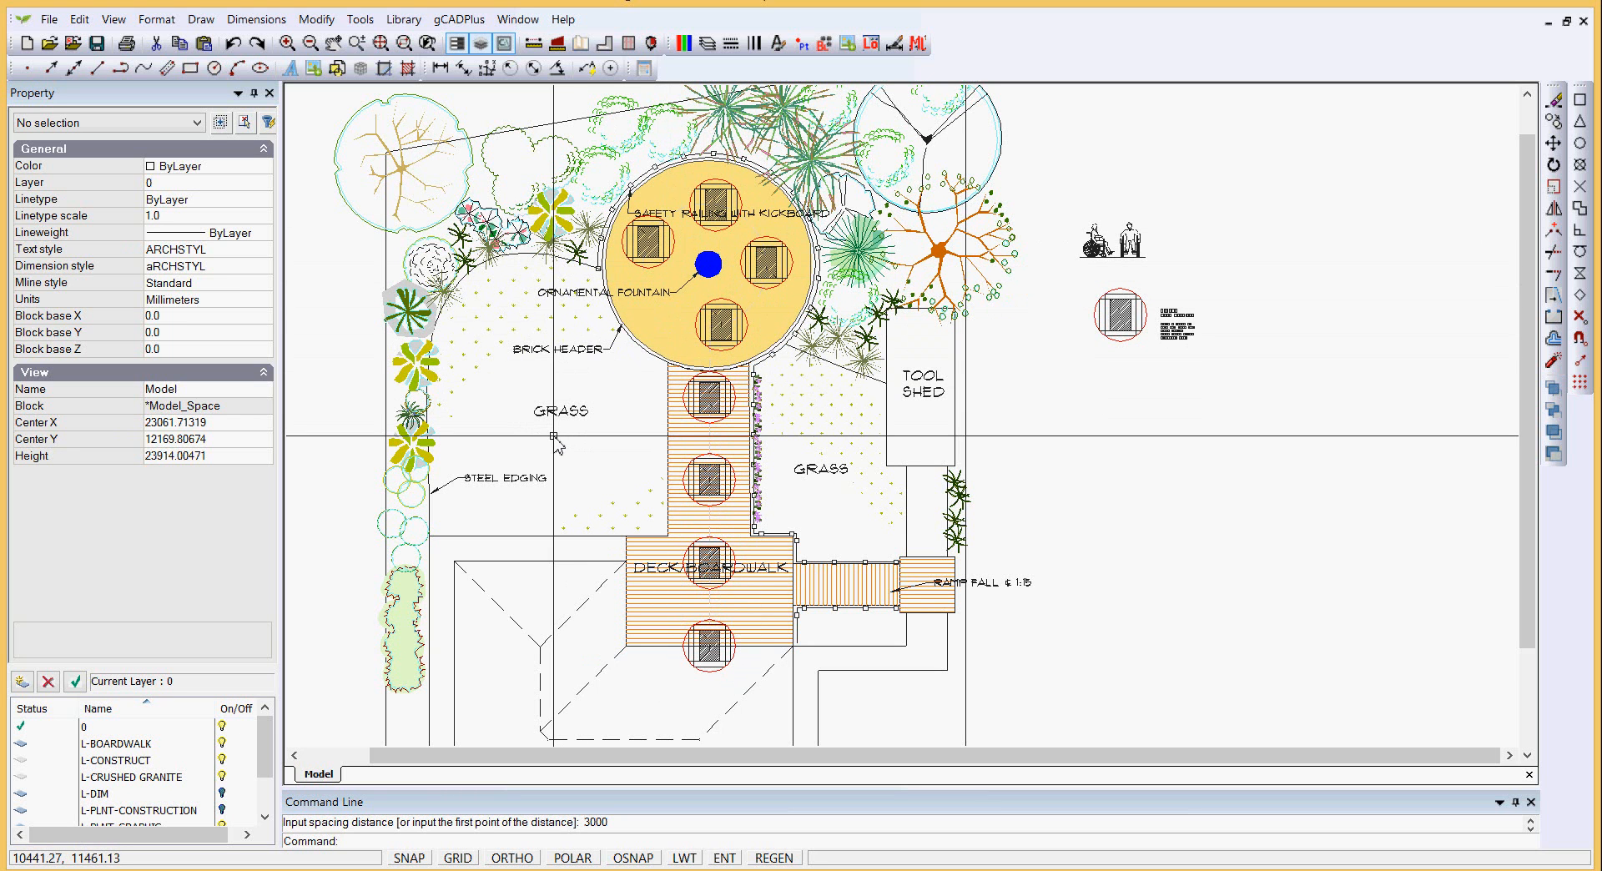
- Turn on the L-DIM layer to display the drawing's dimensions
scroll(853, 616, "up", 1)
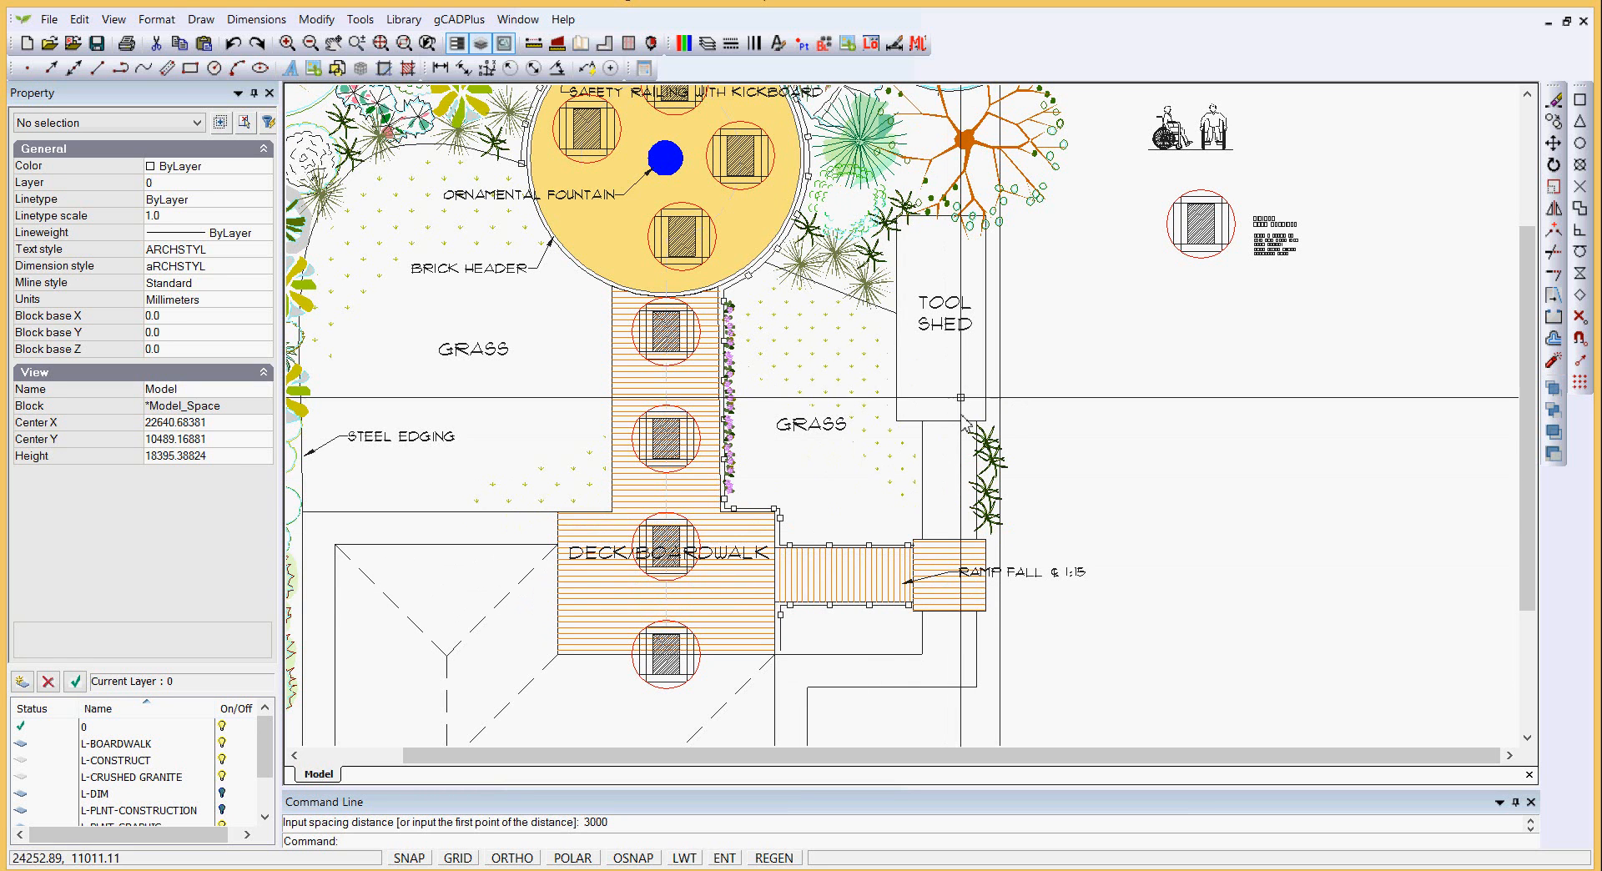
scroll(855, 498, "down", 1)
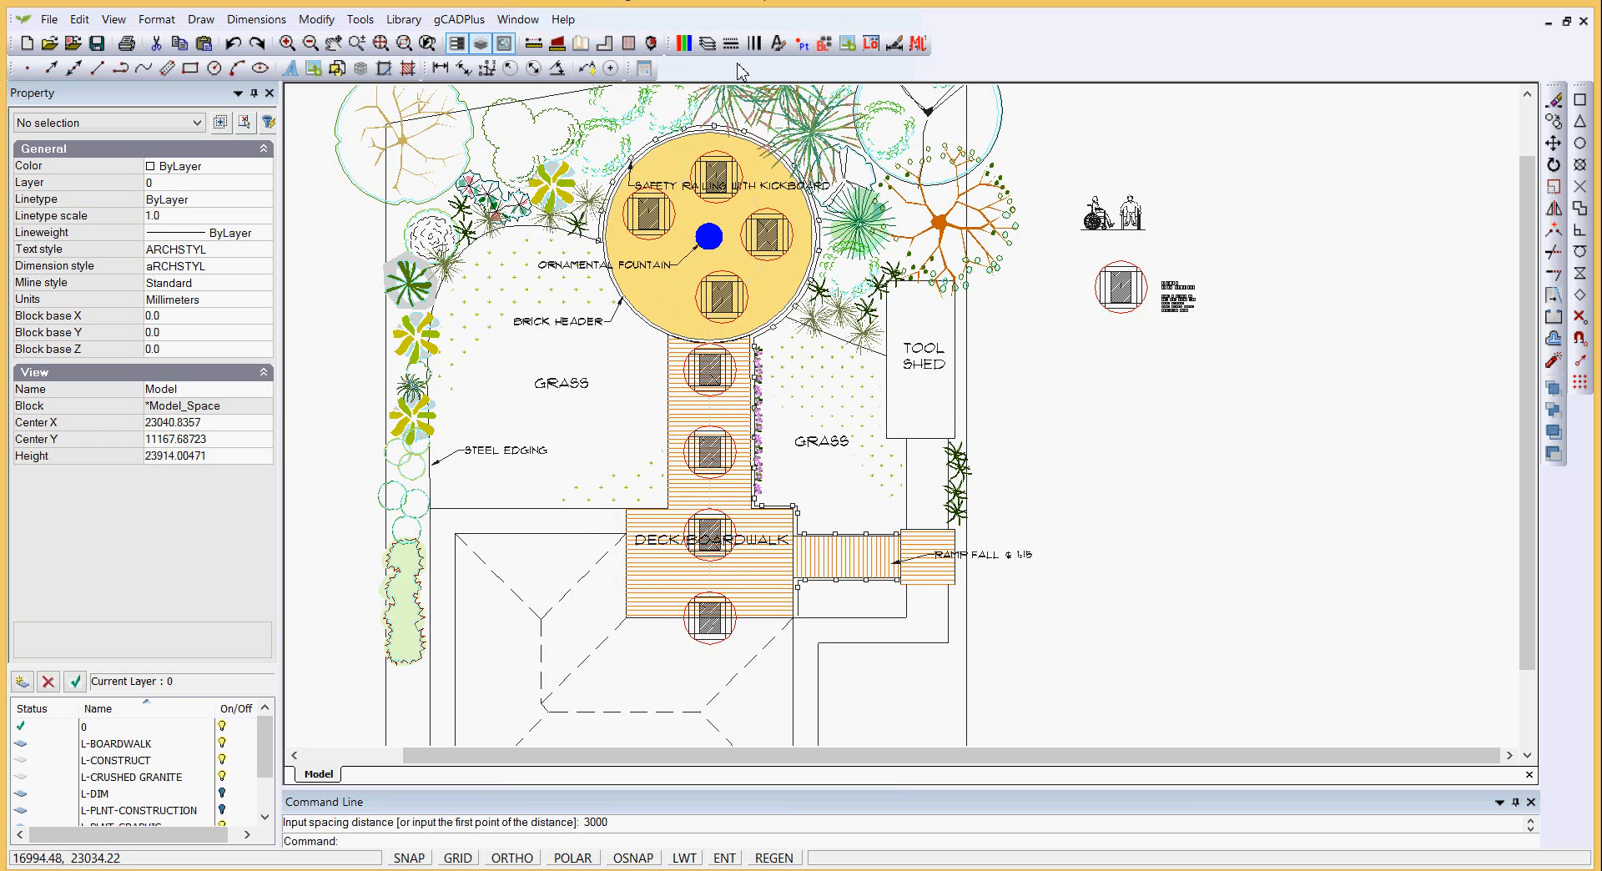
left_click(711, 46)
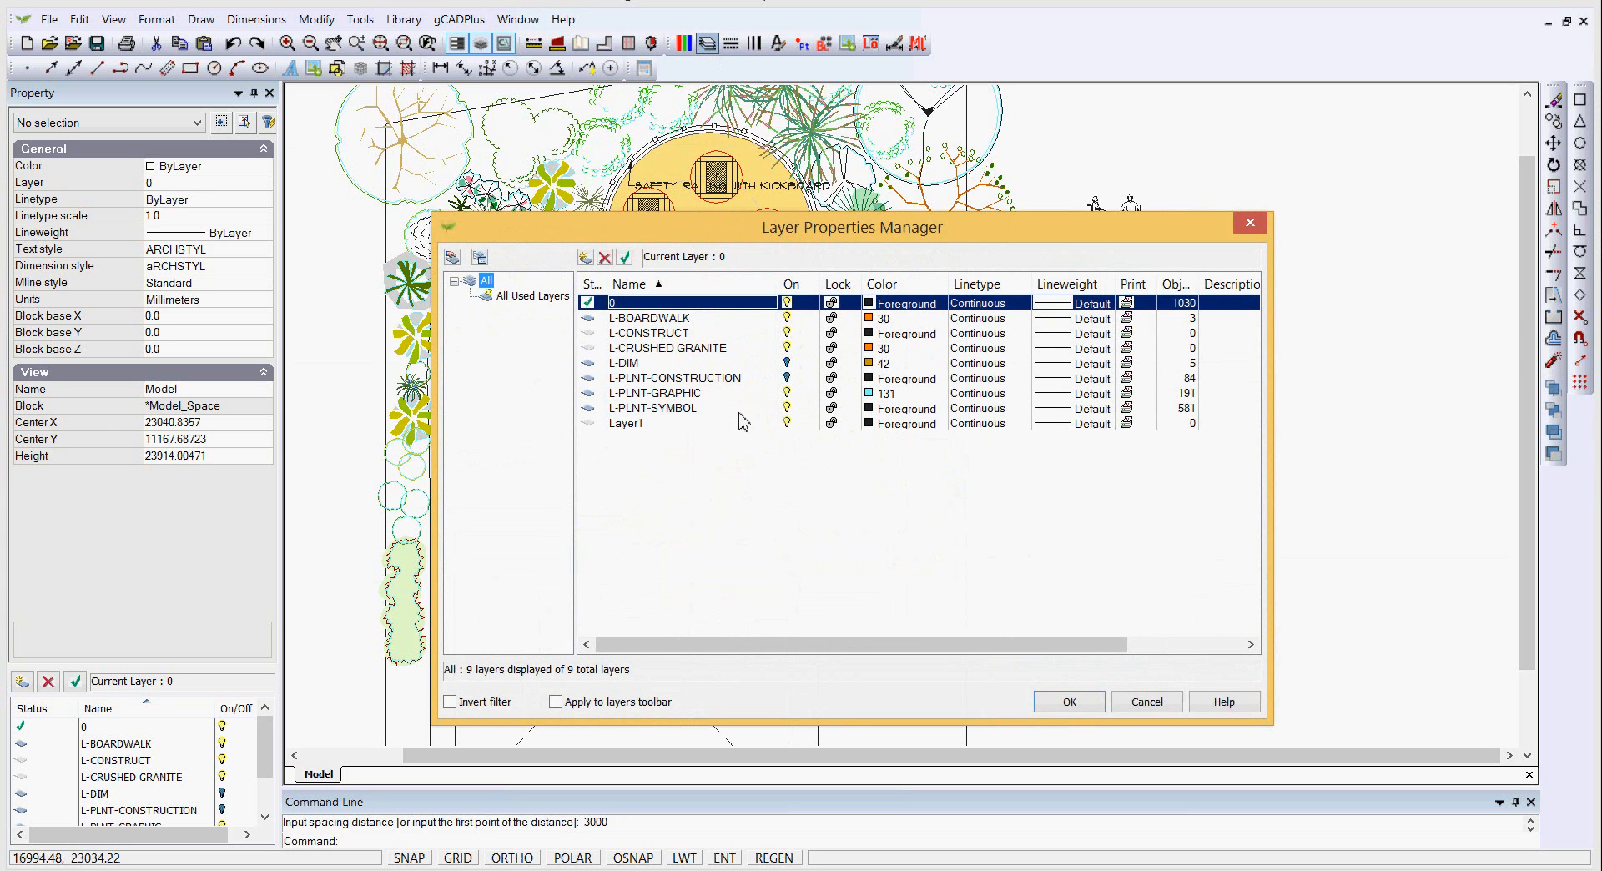
left_click(787, 365)
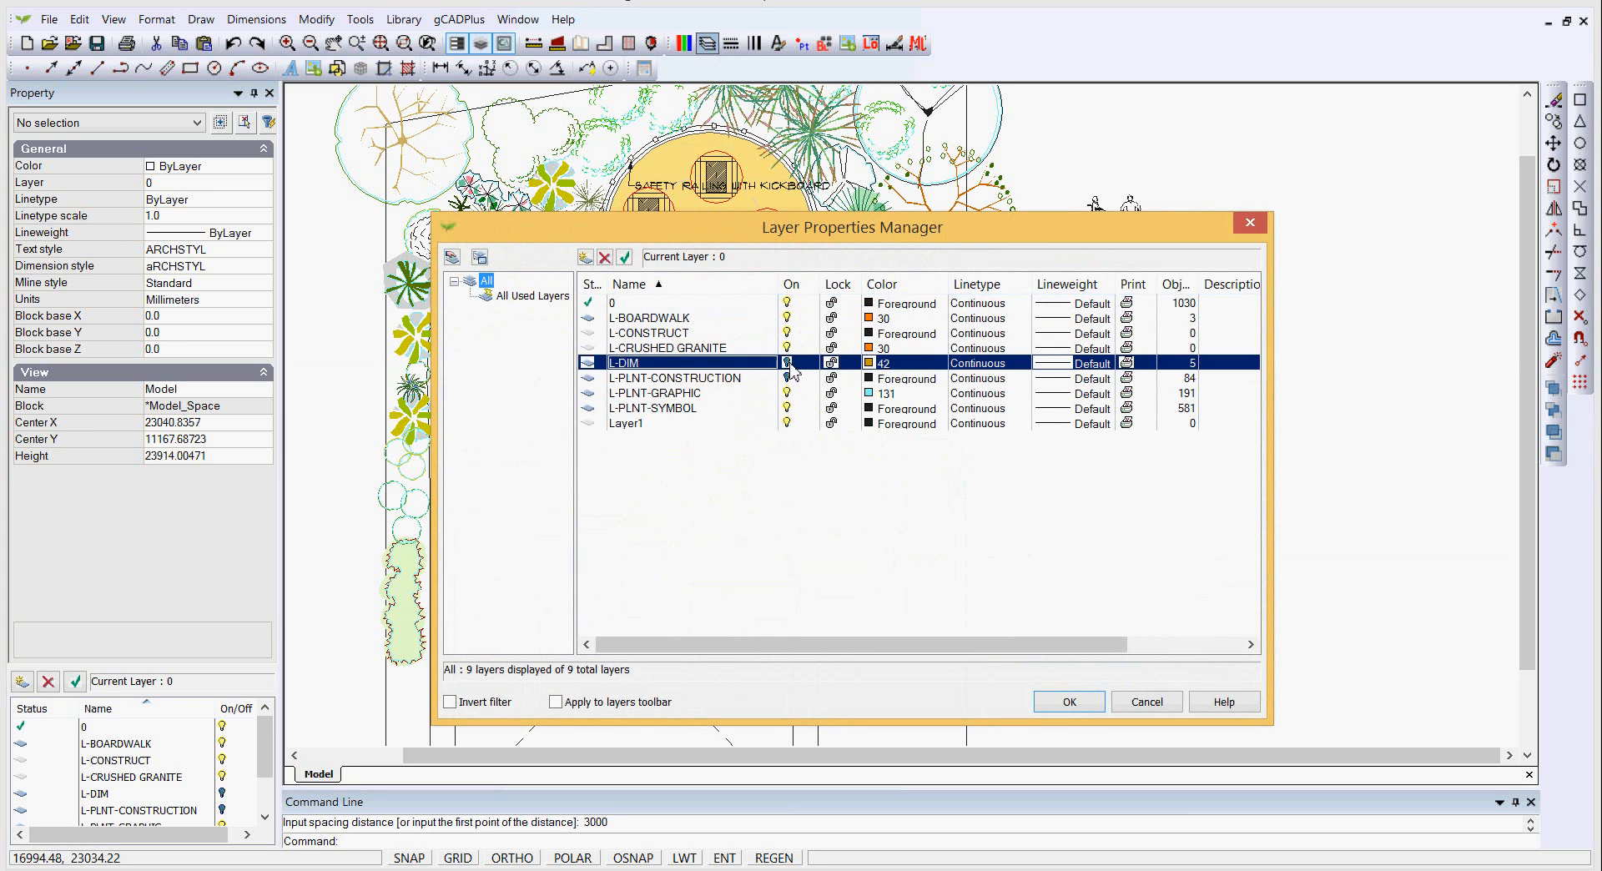
left_click(1069, 701)
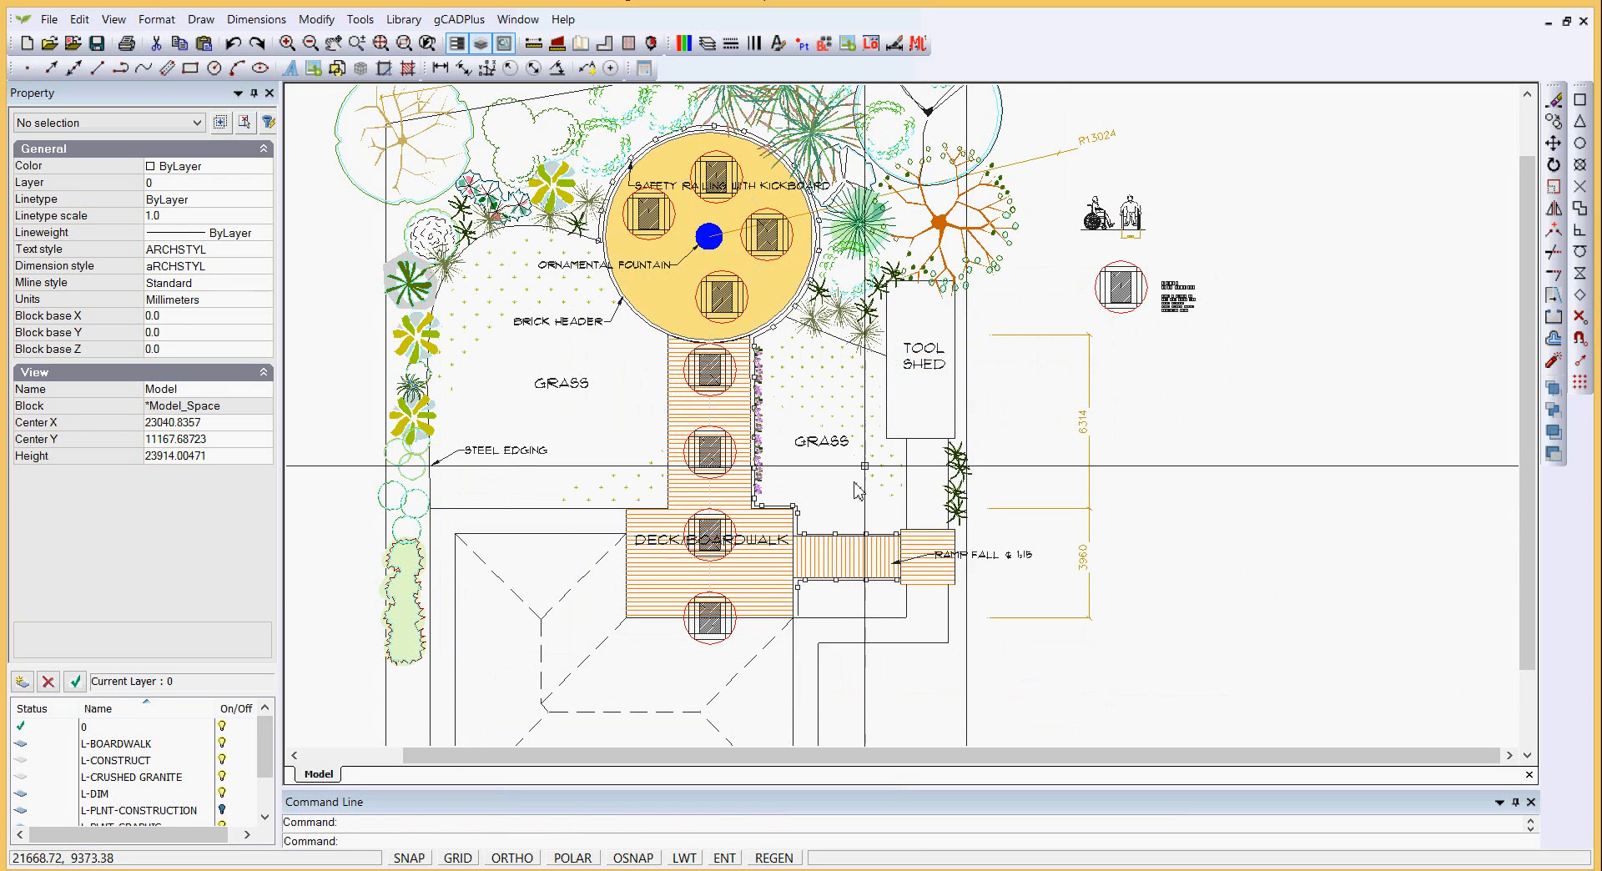
- Examine the linear and radius dimensions around the boardwalk, tool shed, fountain circle and wheelchair symbols
scroll(1091, 534, "up", 3)
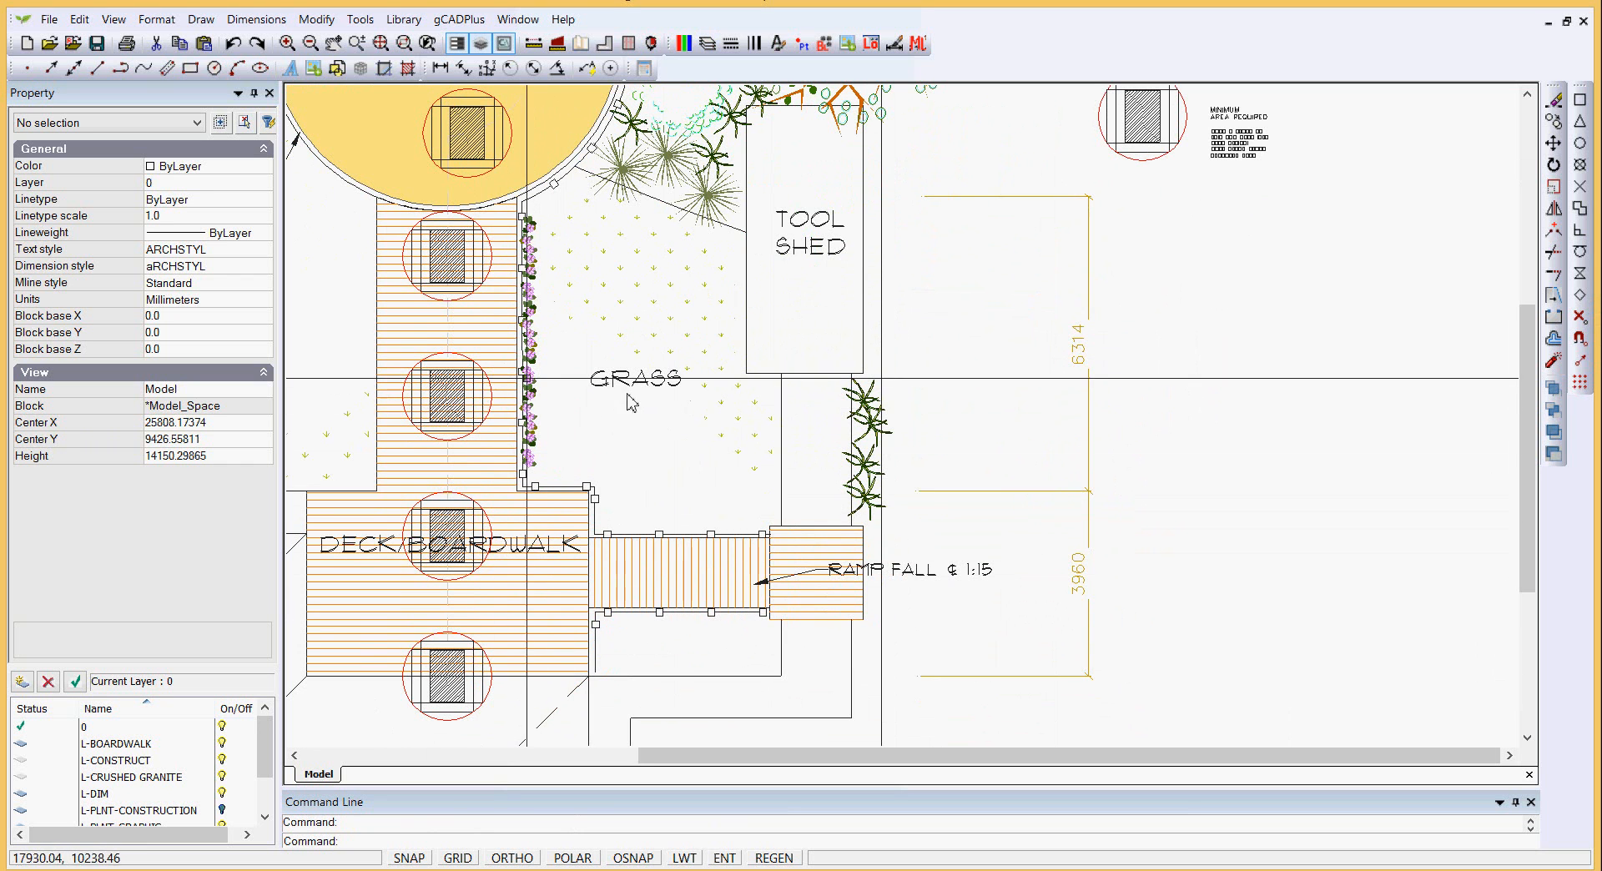
scroll(723, 324, "down", 1)
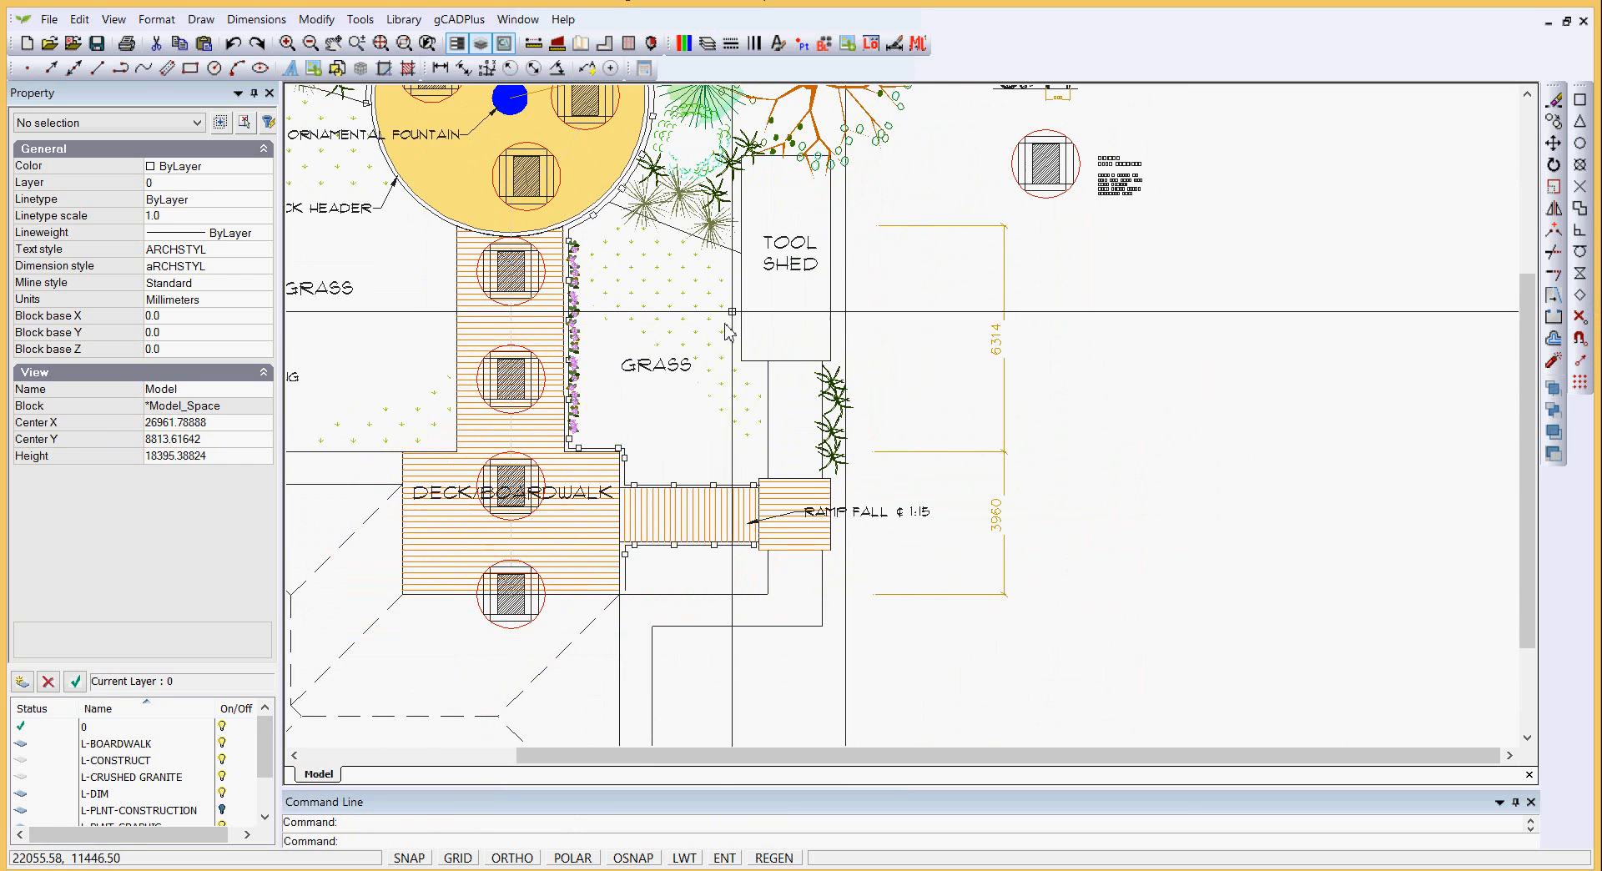
scroll(808, 237, "down", 1)
middle_click_drag(767, 282, 742, 439)
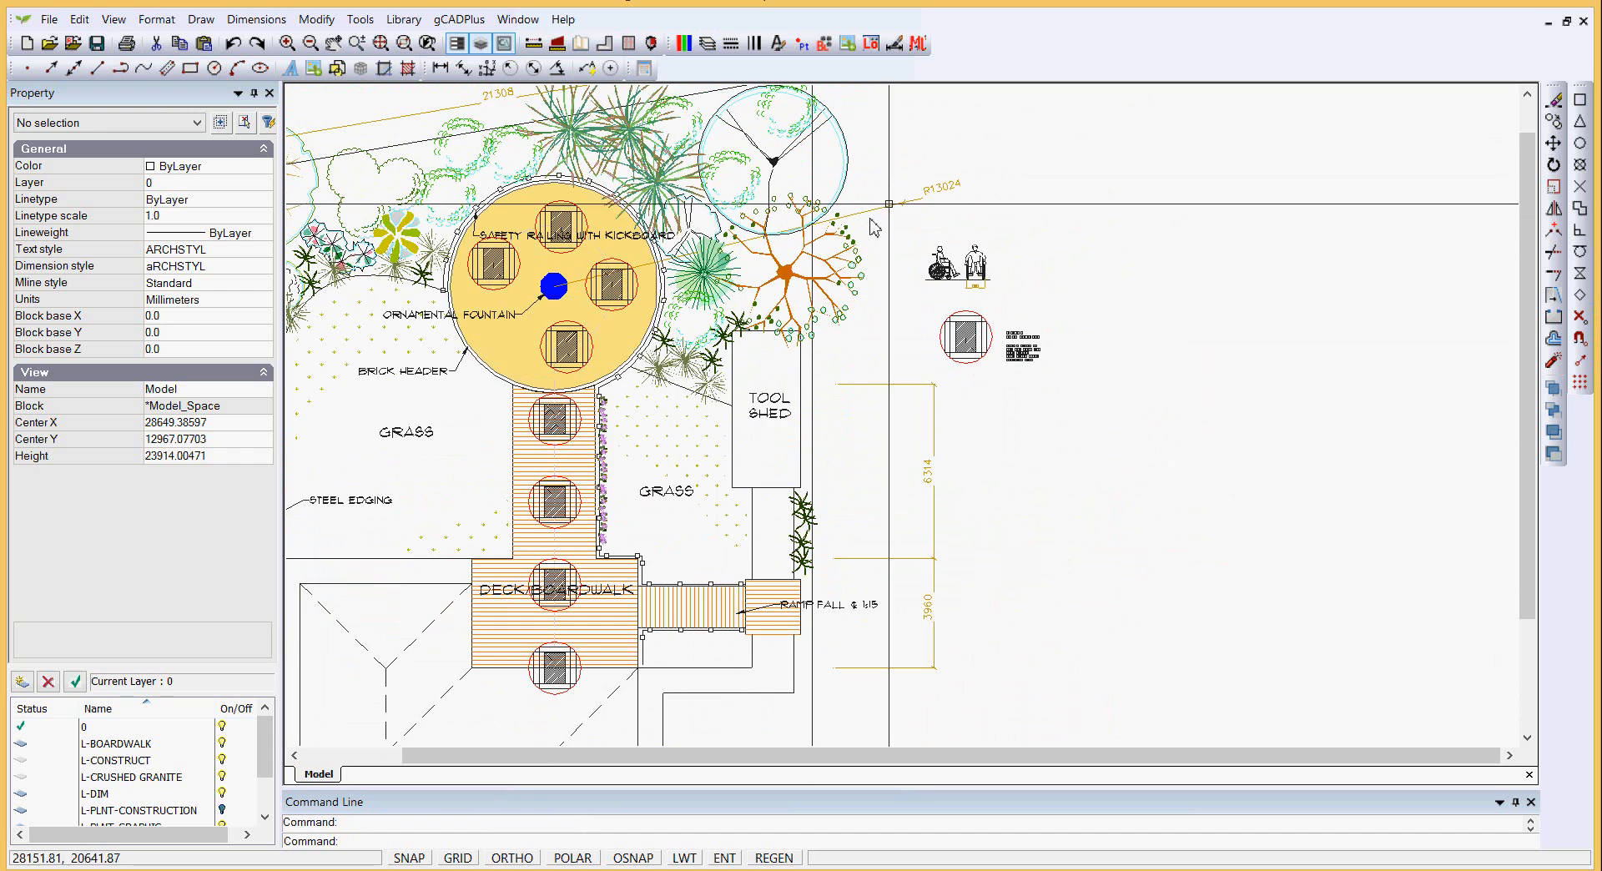
scroll(956, 194, "up", 1)
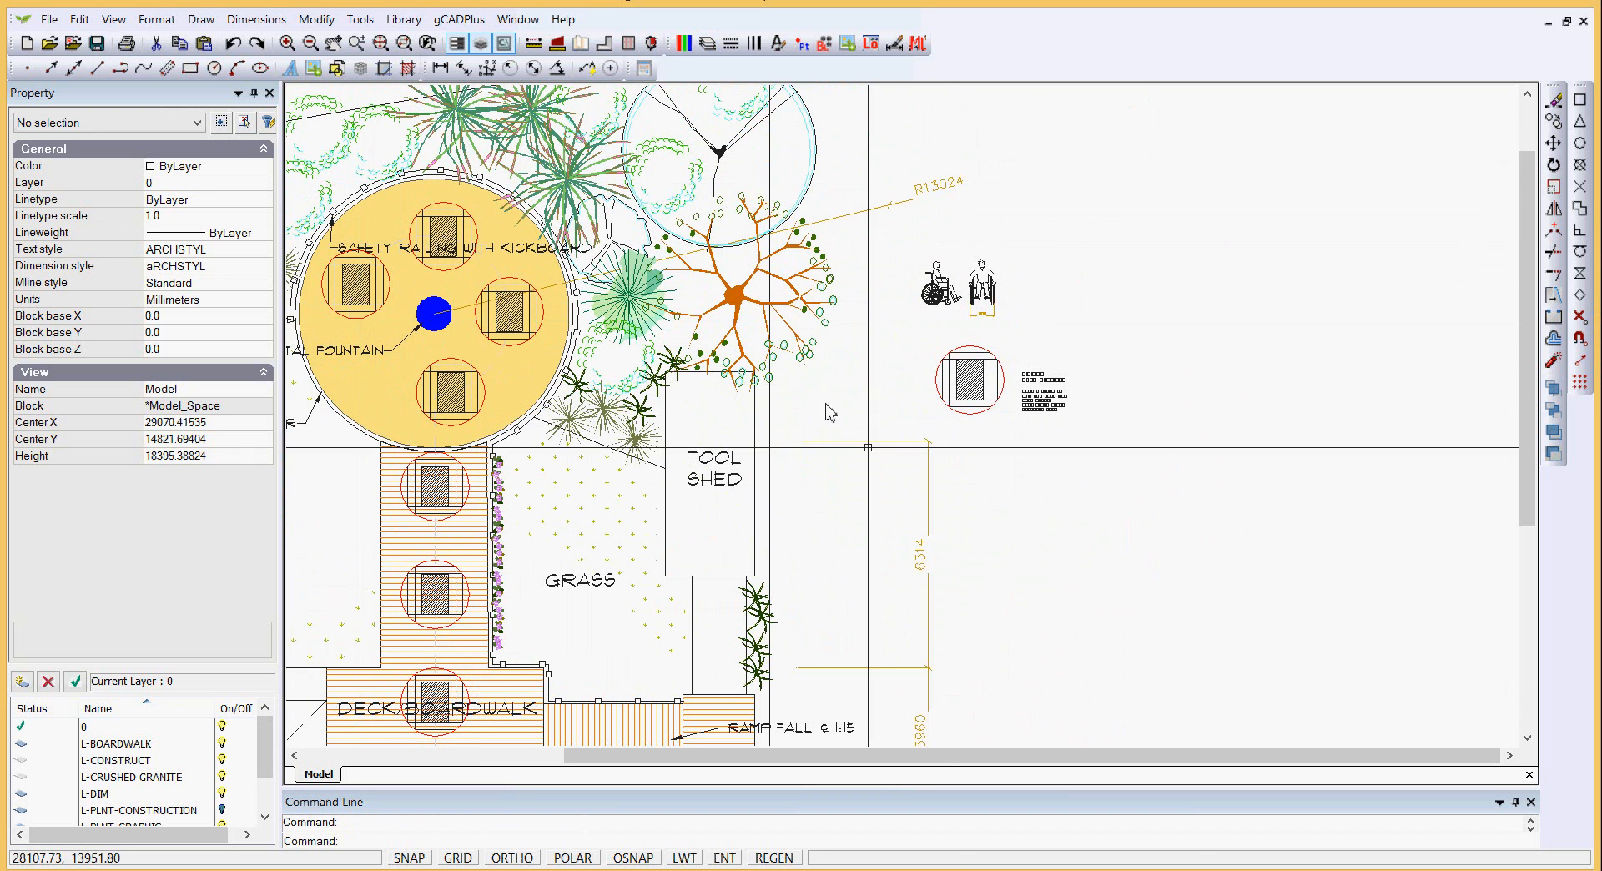
scroll(964, 527, "down", 1)
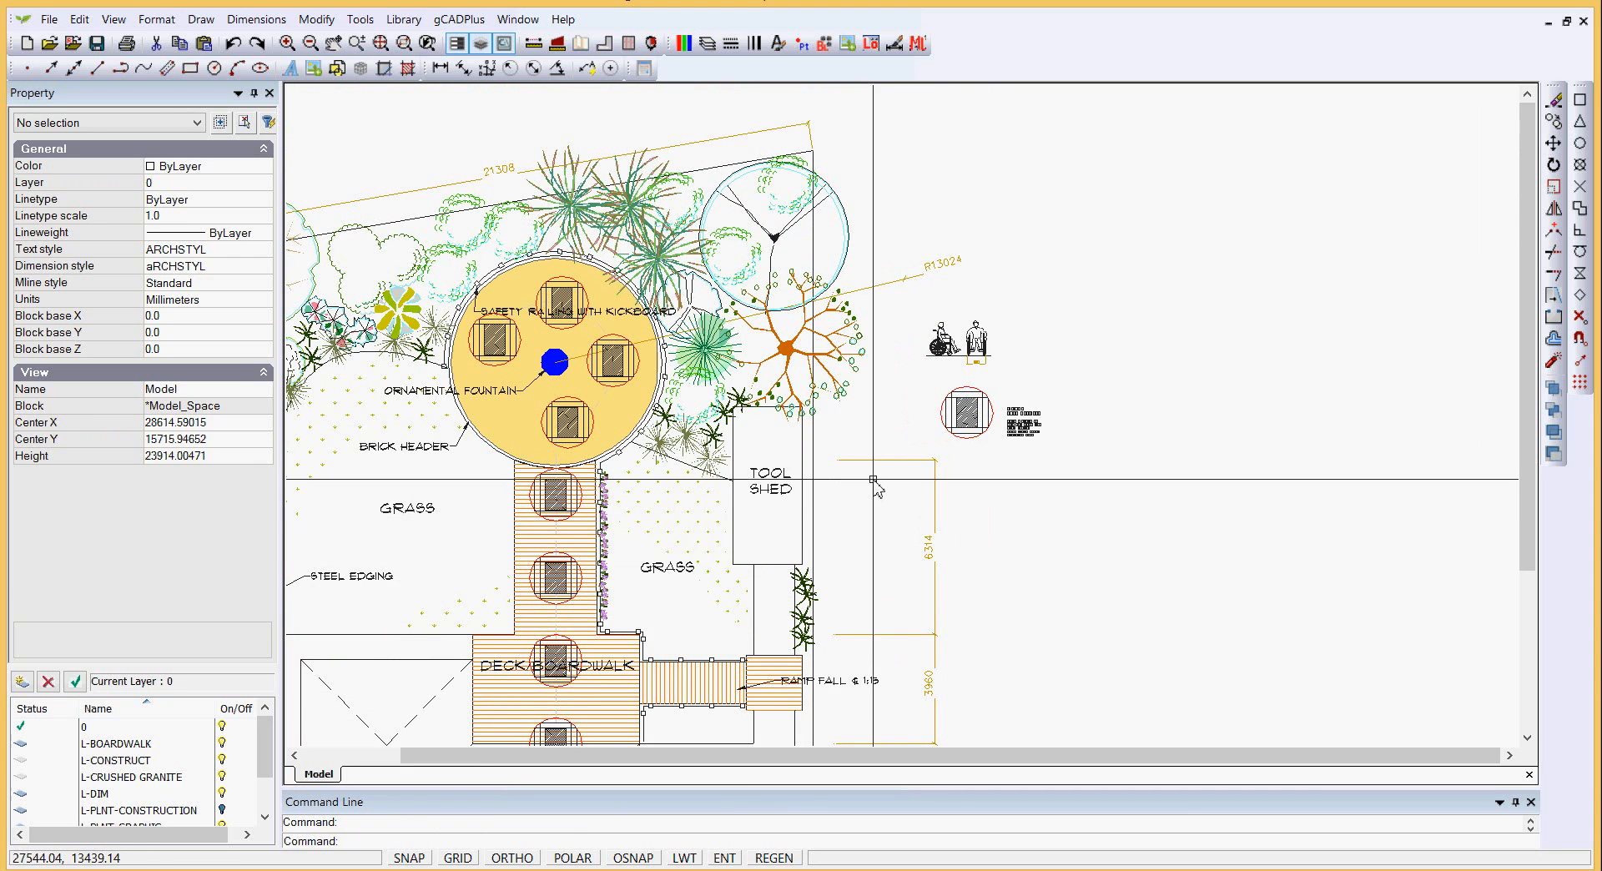
scroll(787, 465, "up", 1)
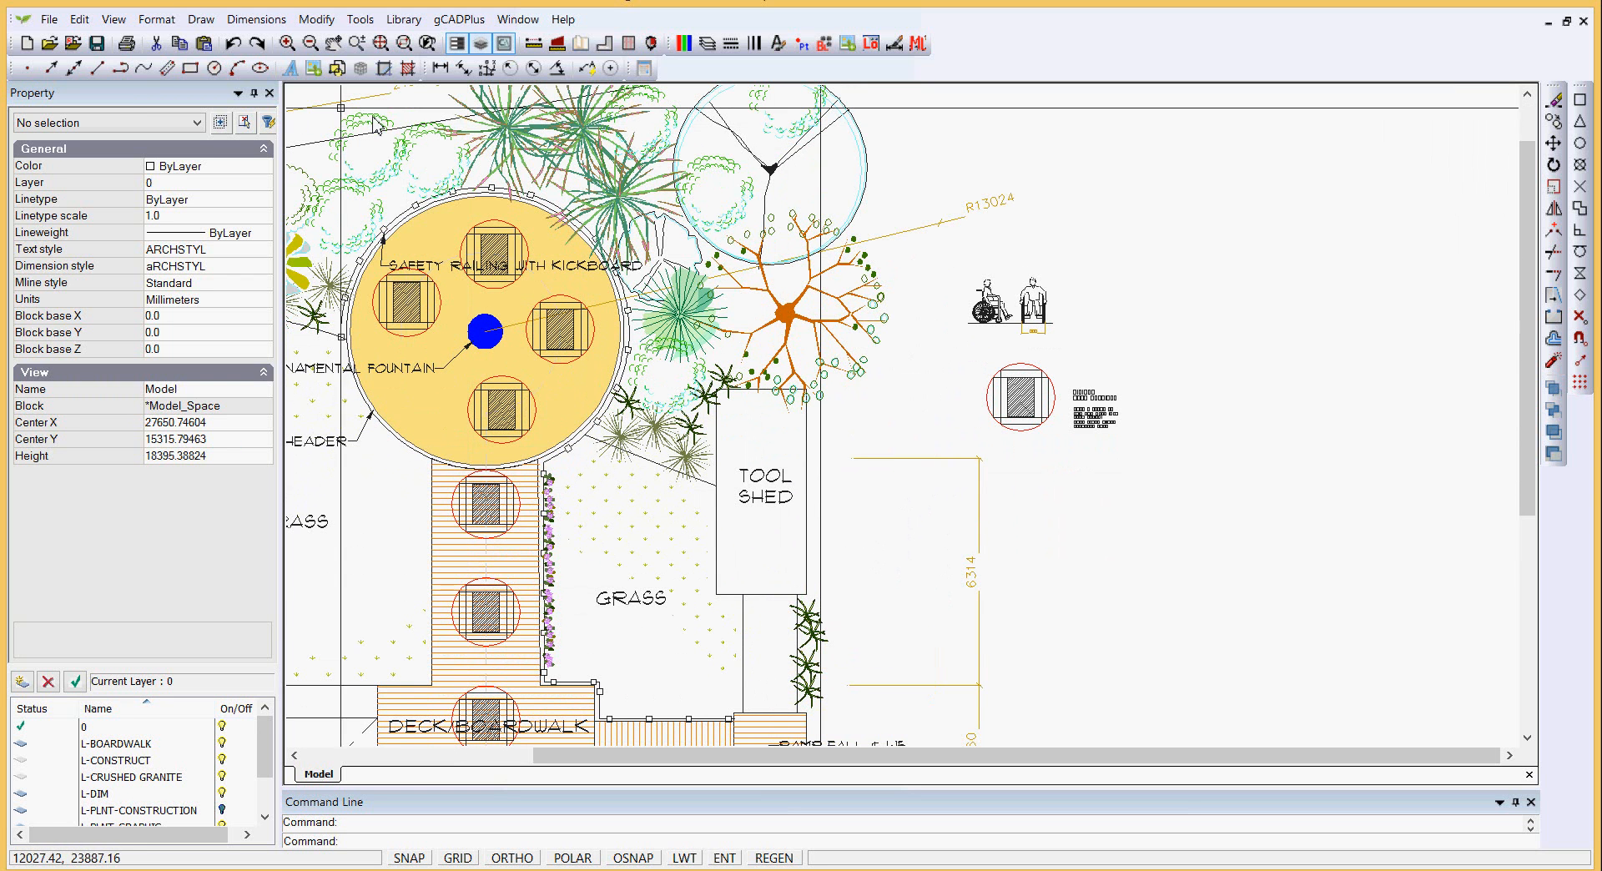
- Review the available dimension styles and check which style the 6314 dimension uses
left_click(257, 19)
left_click(294, 229)
left_click(327, 147)
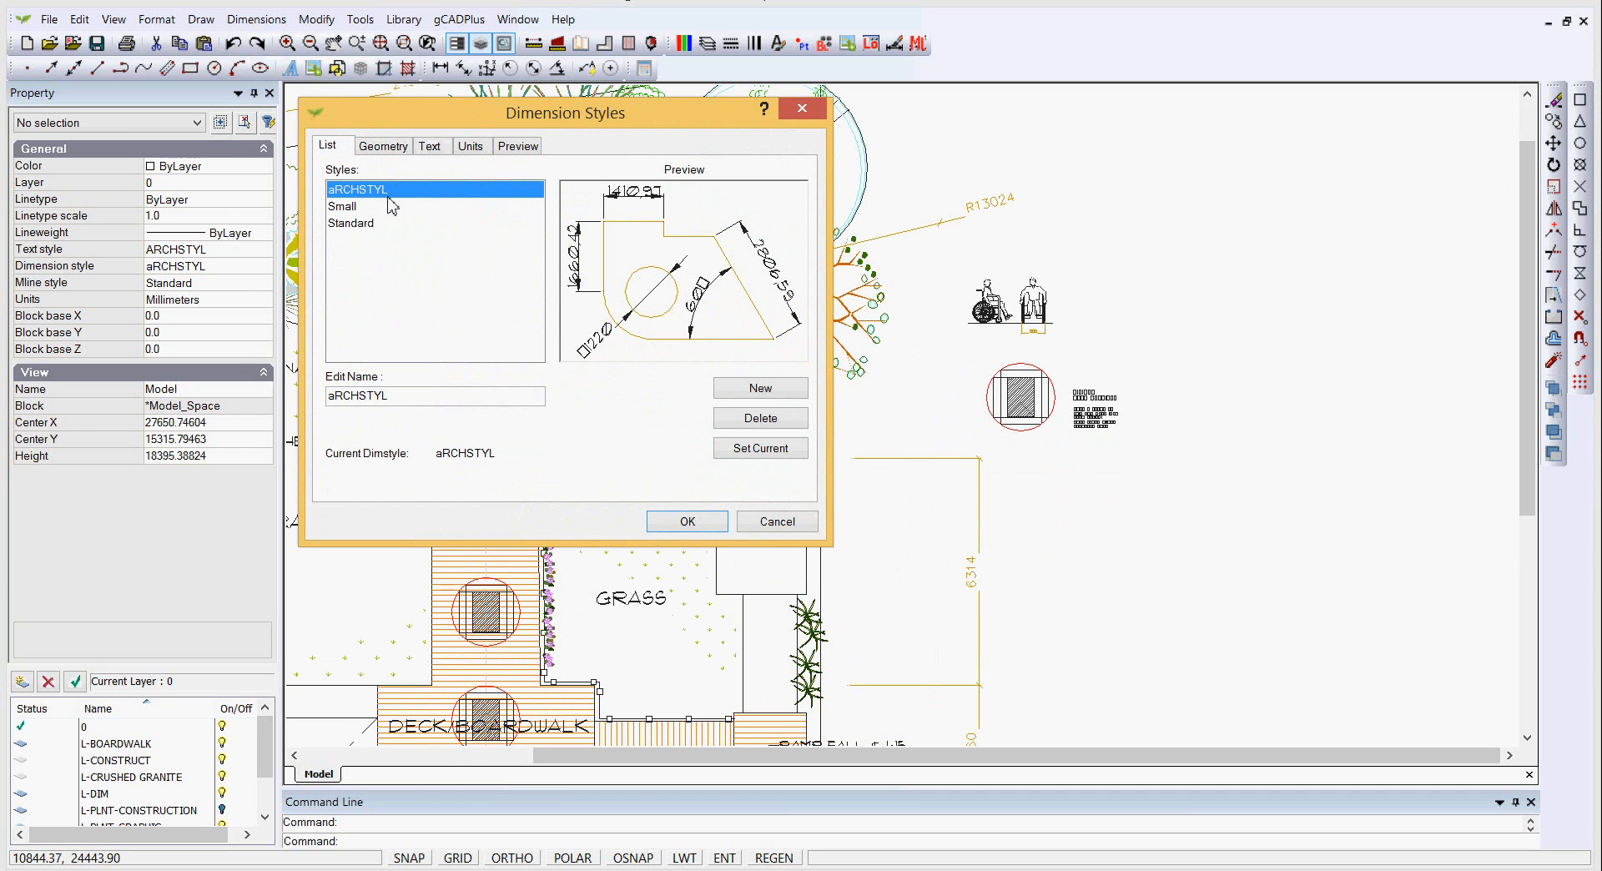
left_click(687, 522)
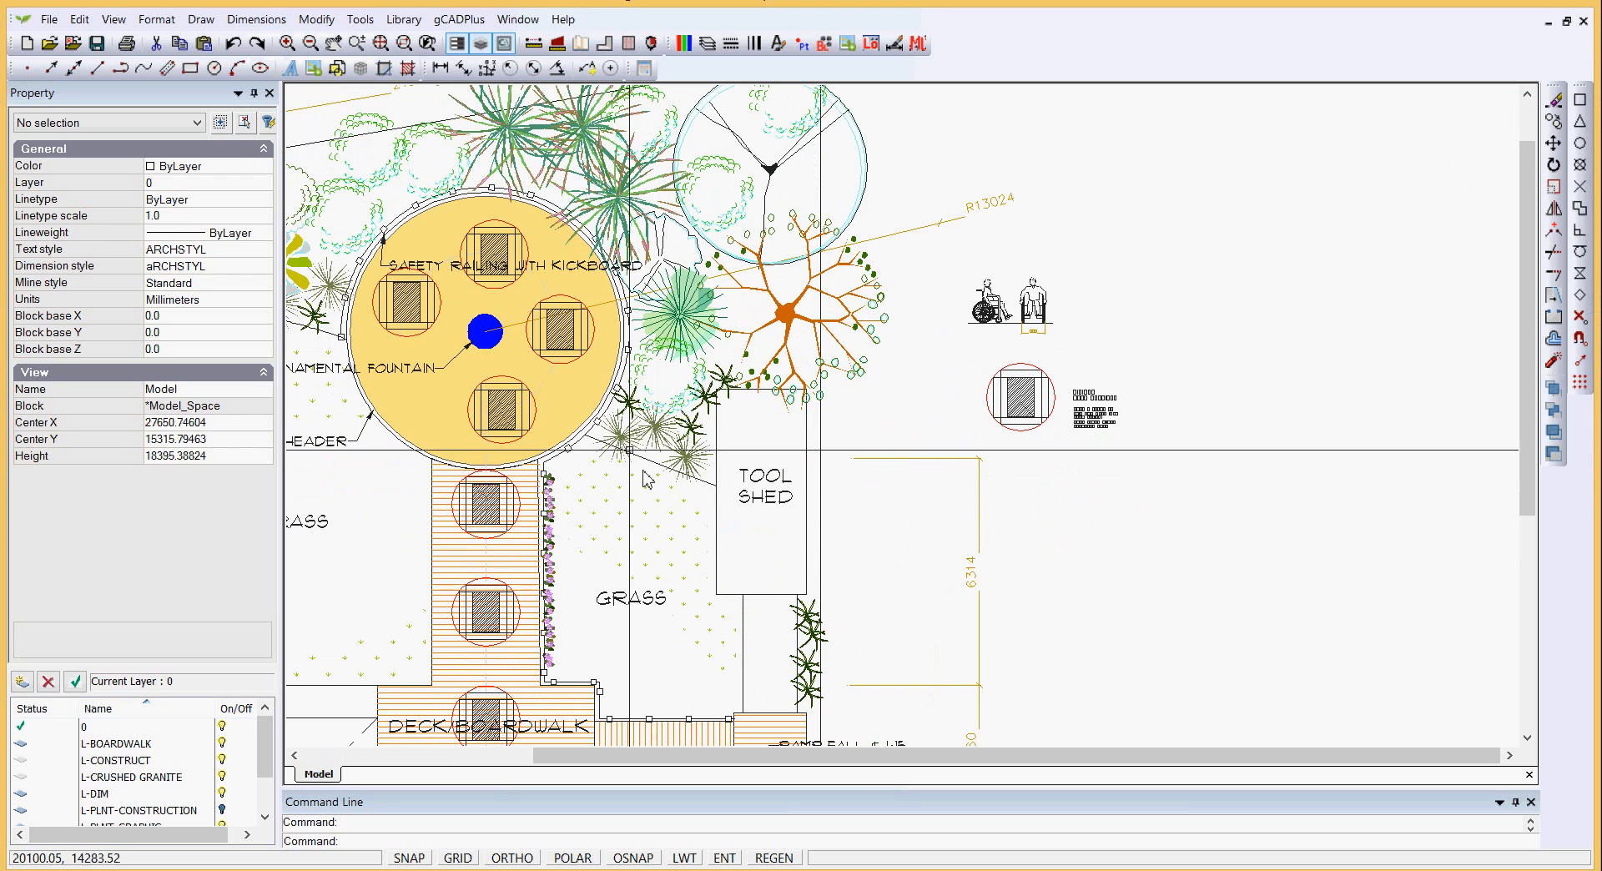
left_click(976, 619)
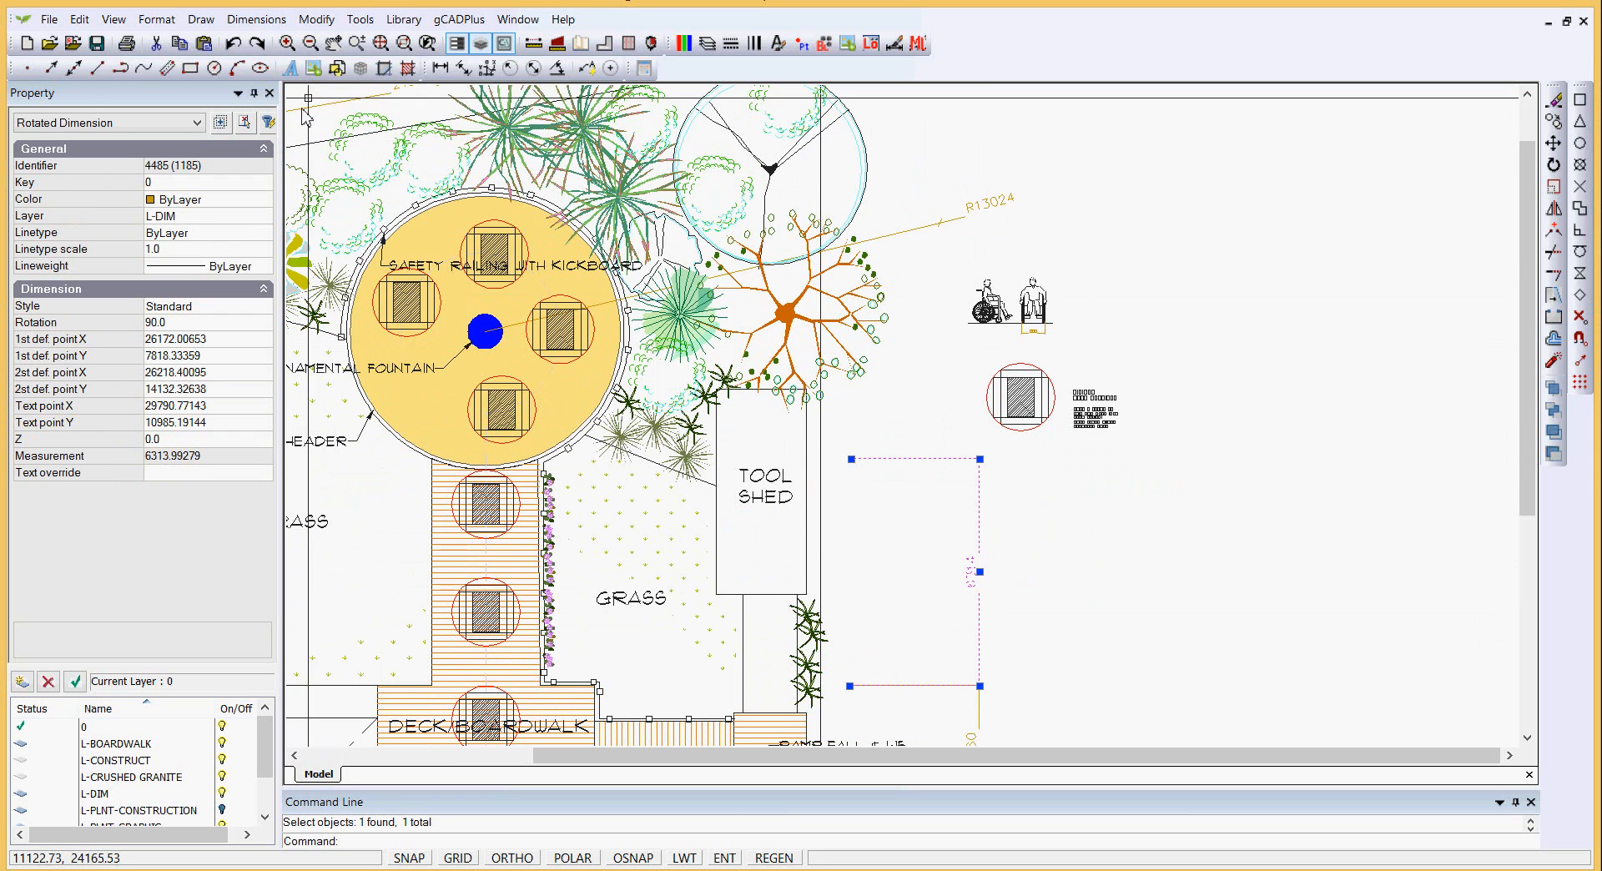
key("Escape")
- Try to switch the current dimension style to Standard
left_click(256, 19)
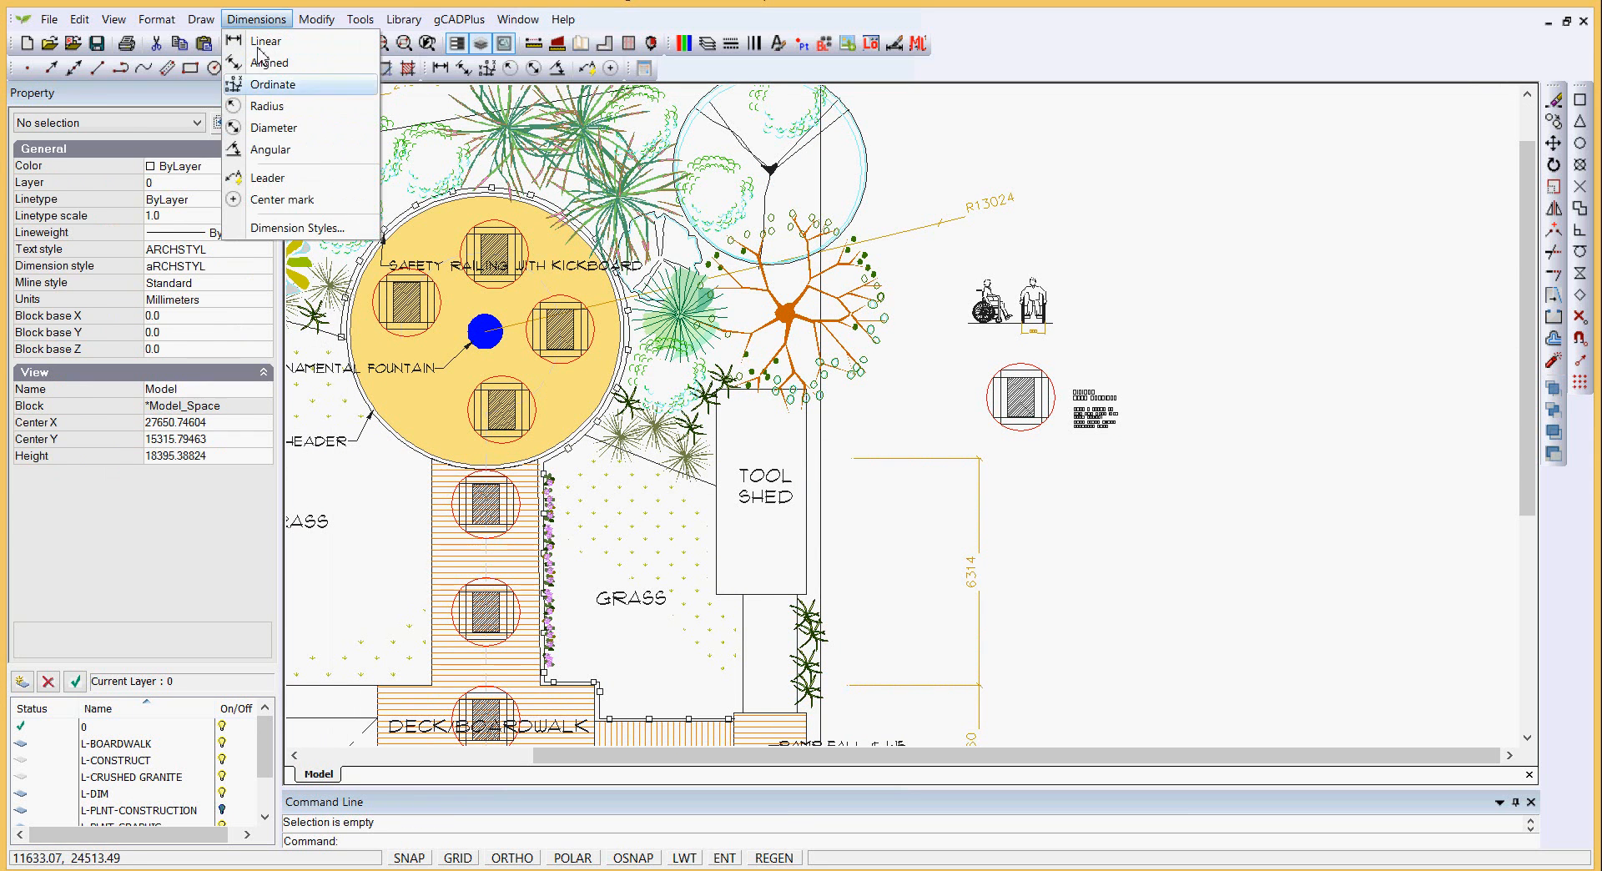
left_click(297, 227)
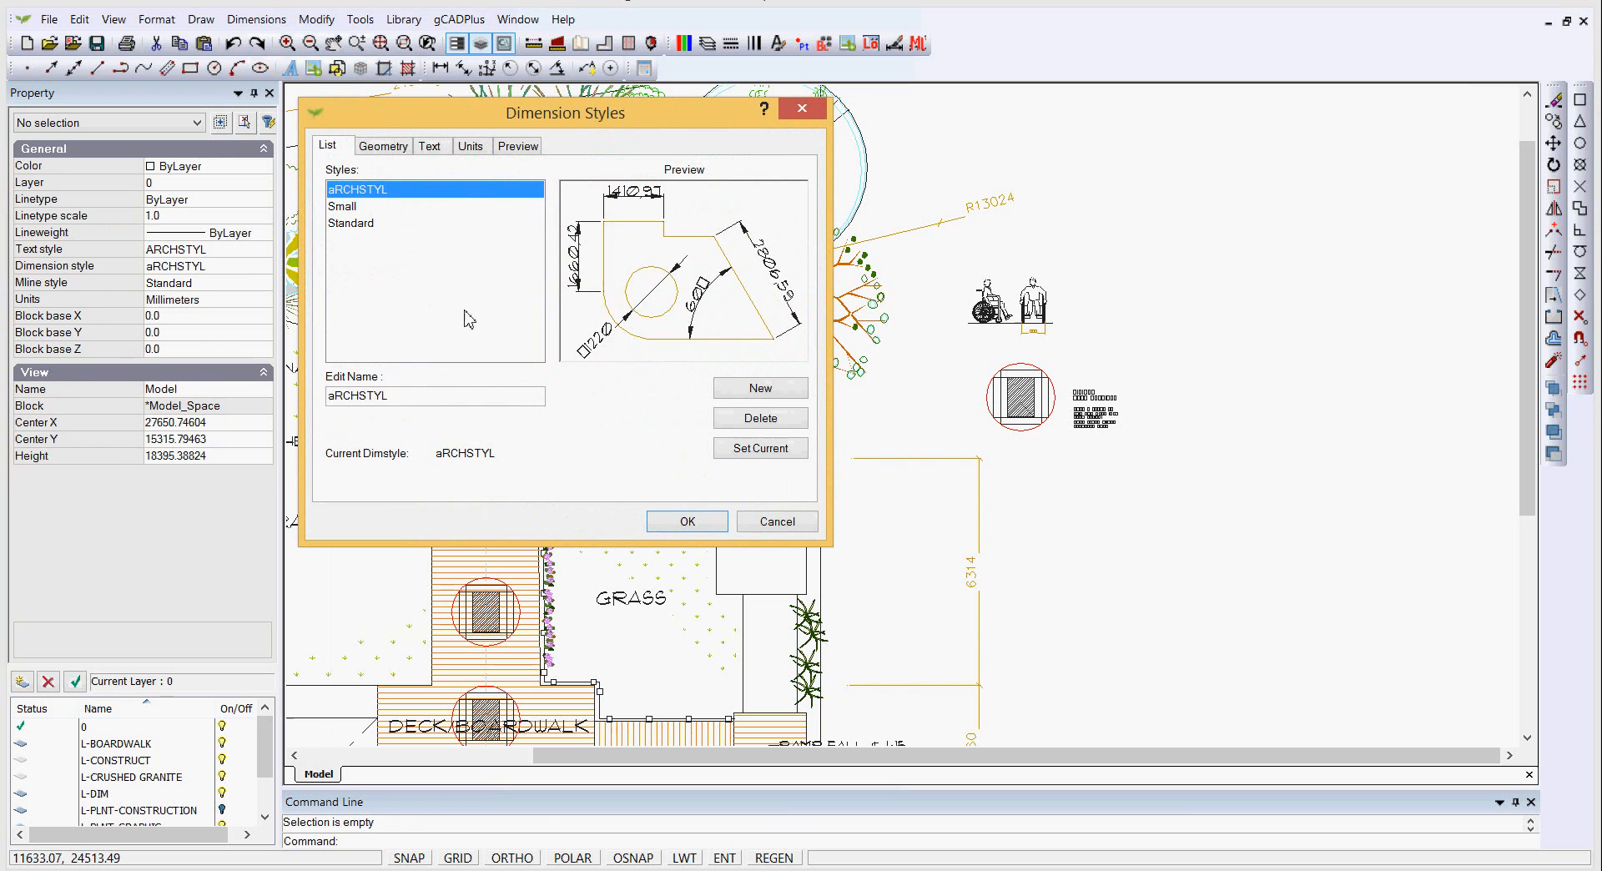
left_click(397, 224)
left_click(680, 522)
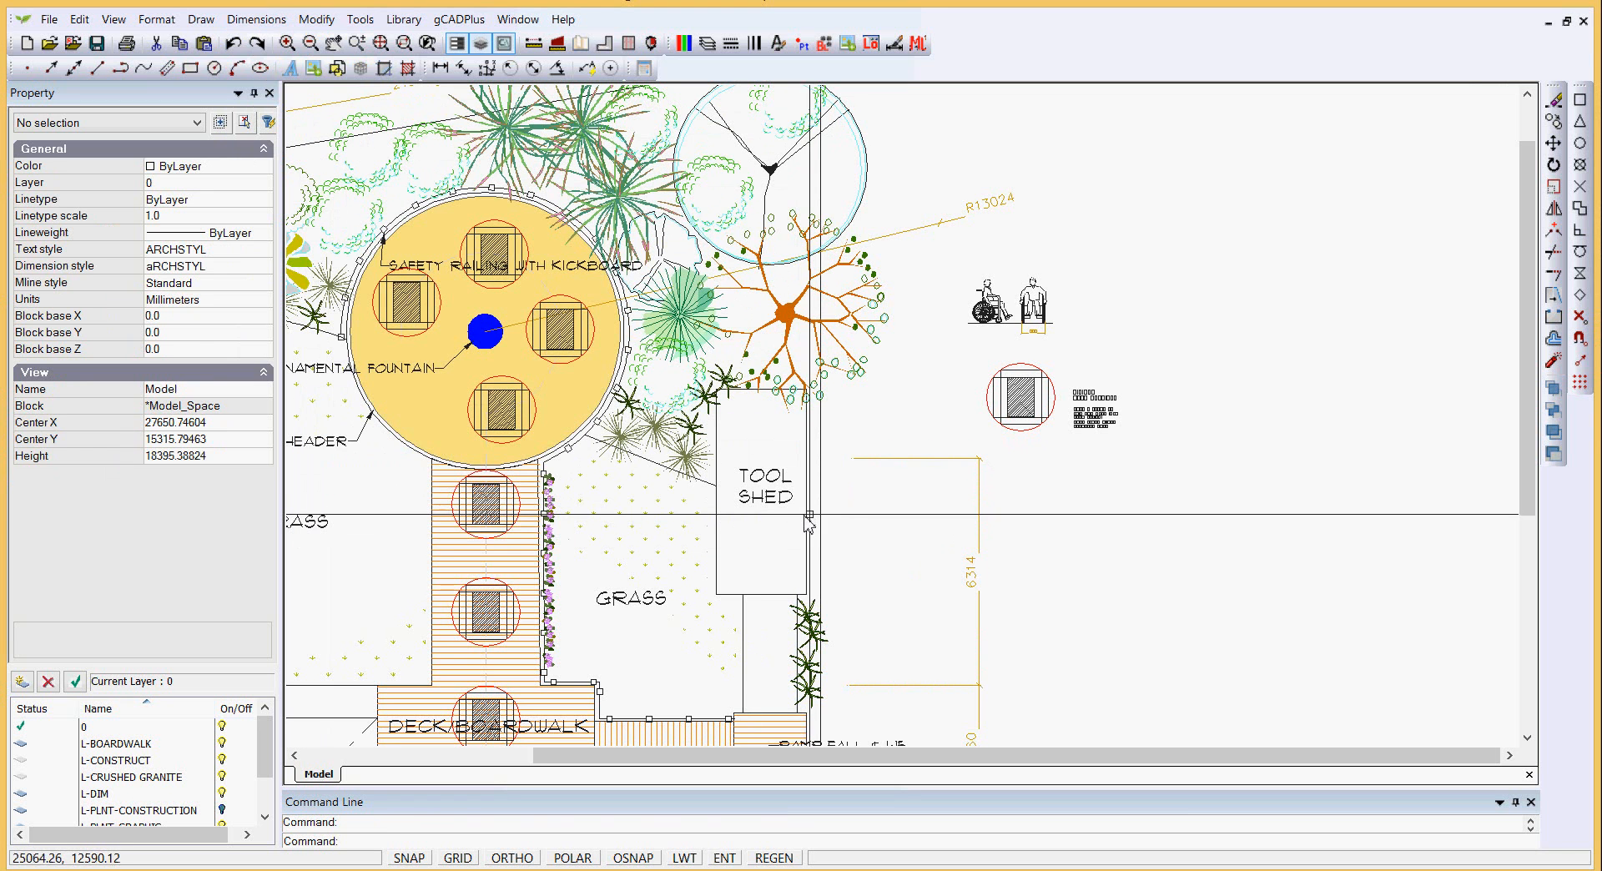
- Add a vertical linear dimension to the tool shed's right edge, placing the dimension line just outside the boundary
left_click(439, 71)
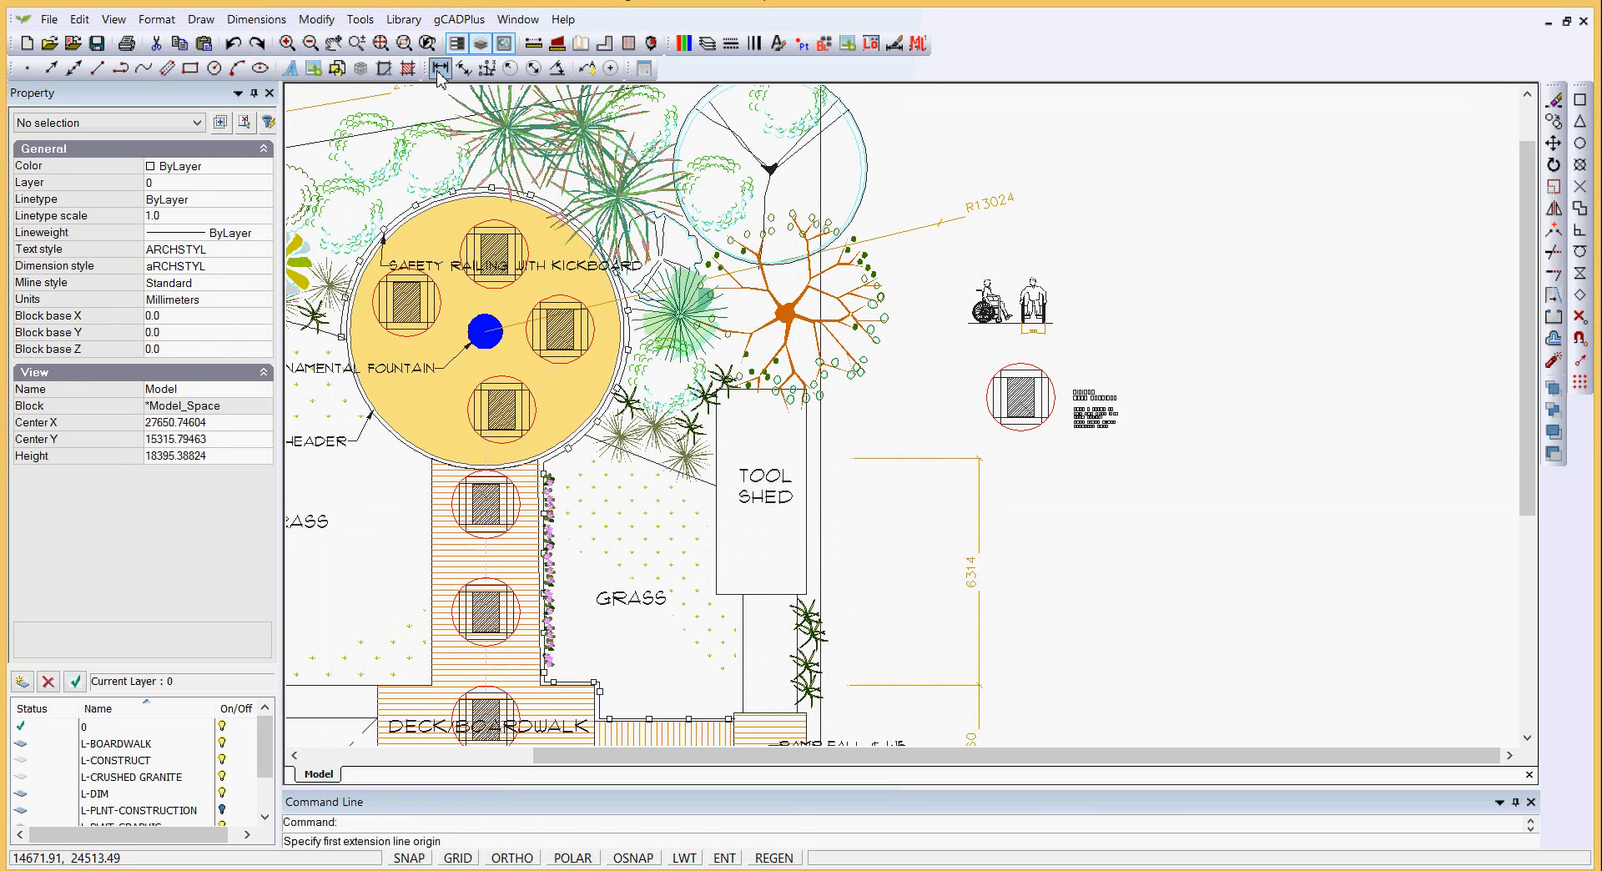
left_click(1580, 101)
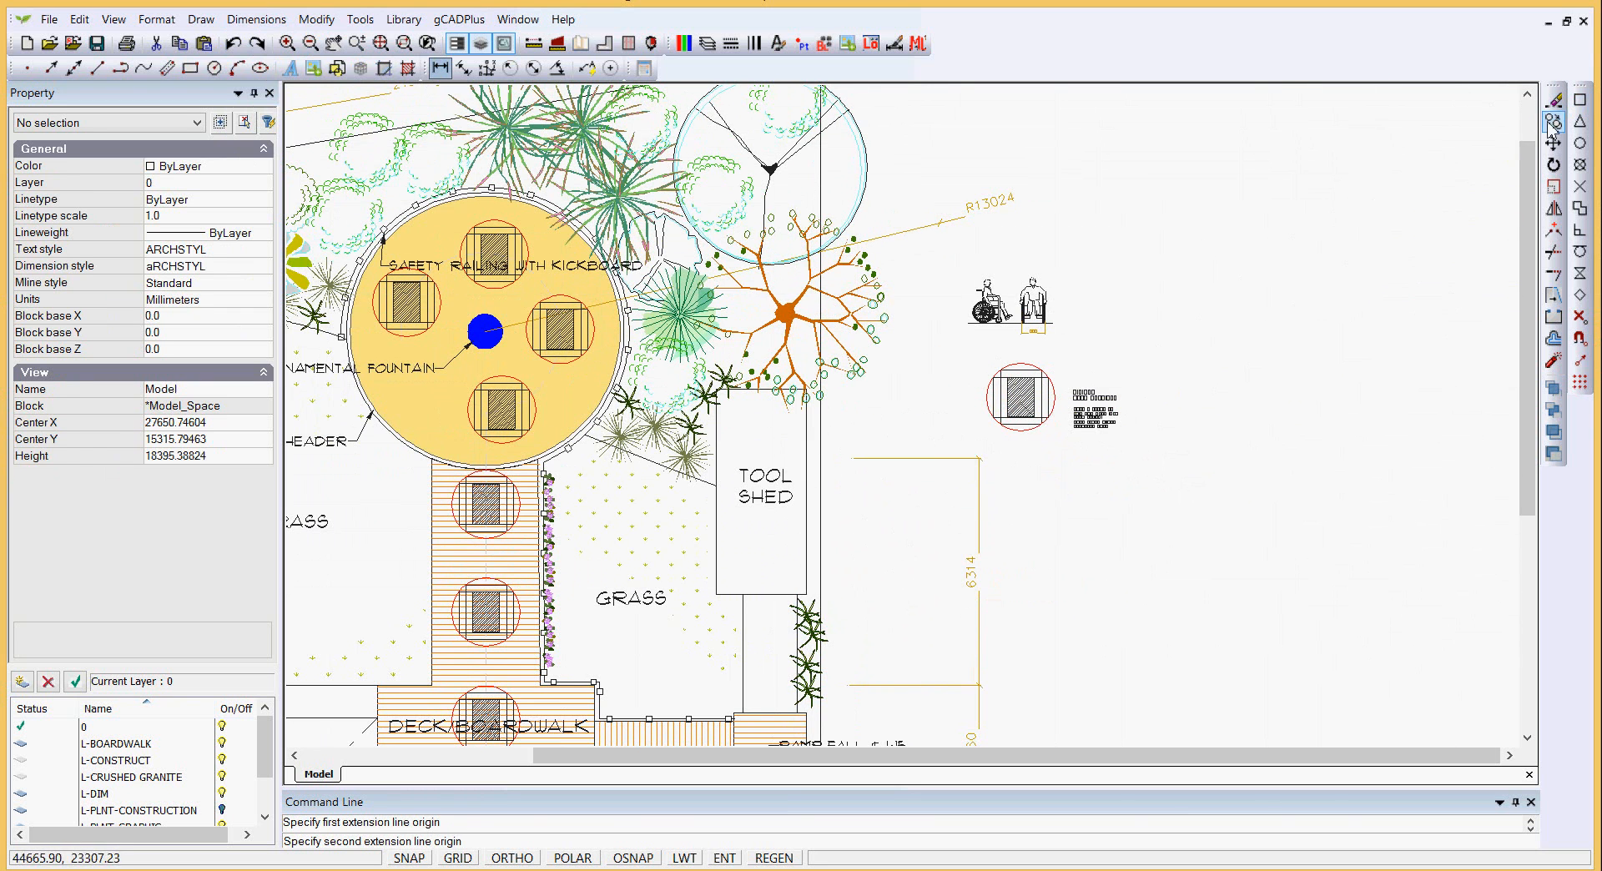
left_click(1580, 108)
left_click(807, 390)
left_click(879, 432)
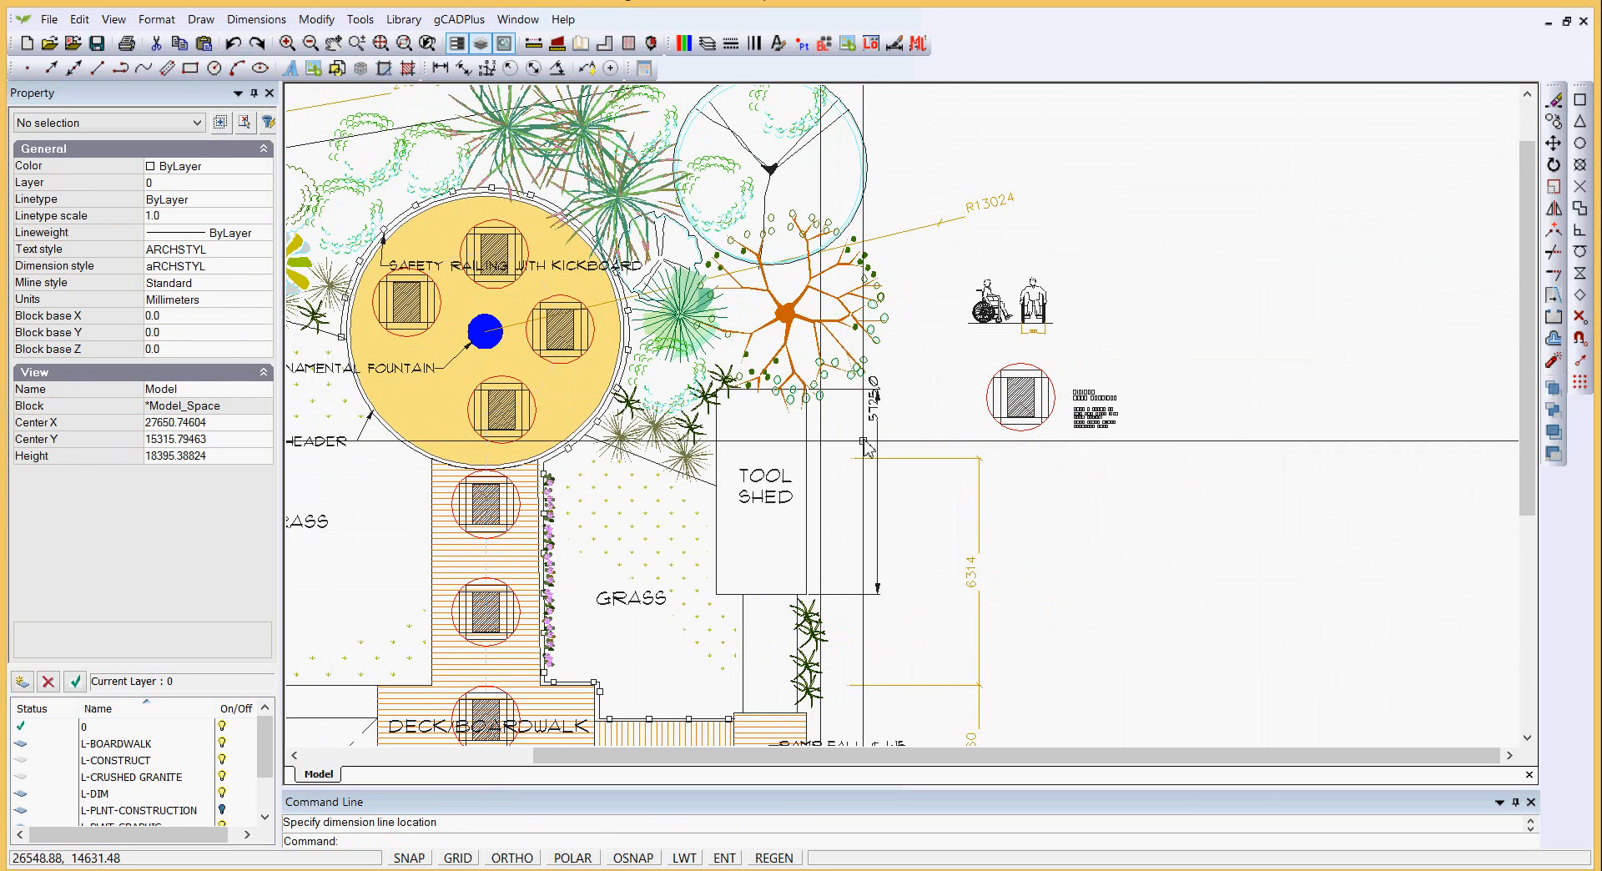
- Move the tool shed dimension's text down its dimension line, close to the middle
left_click(878, 431)
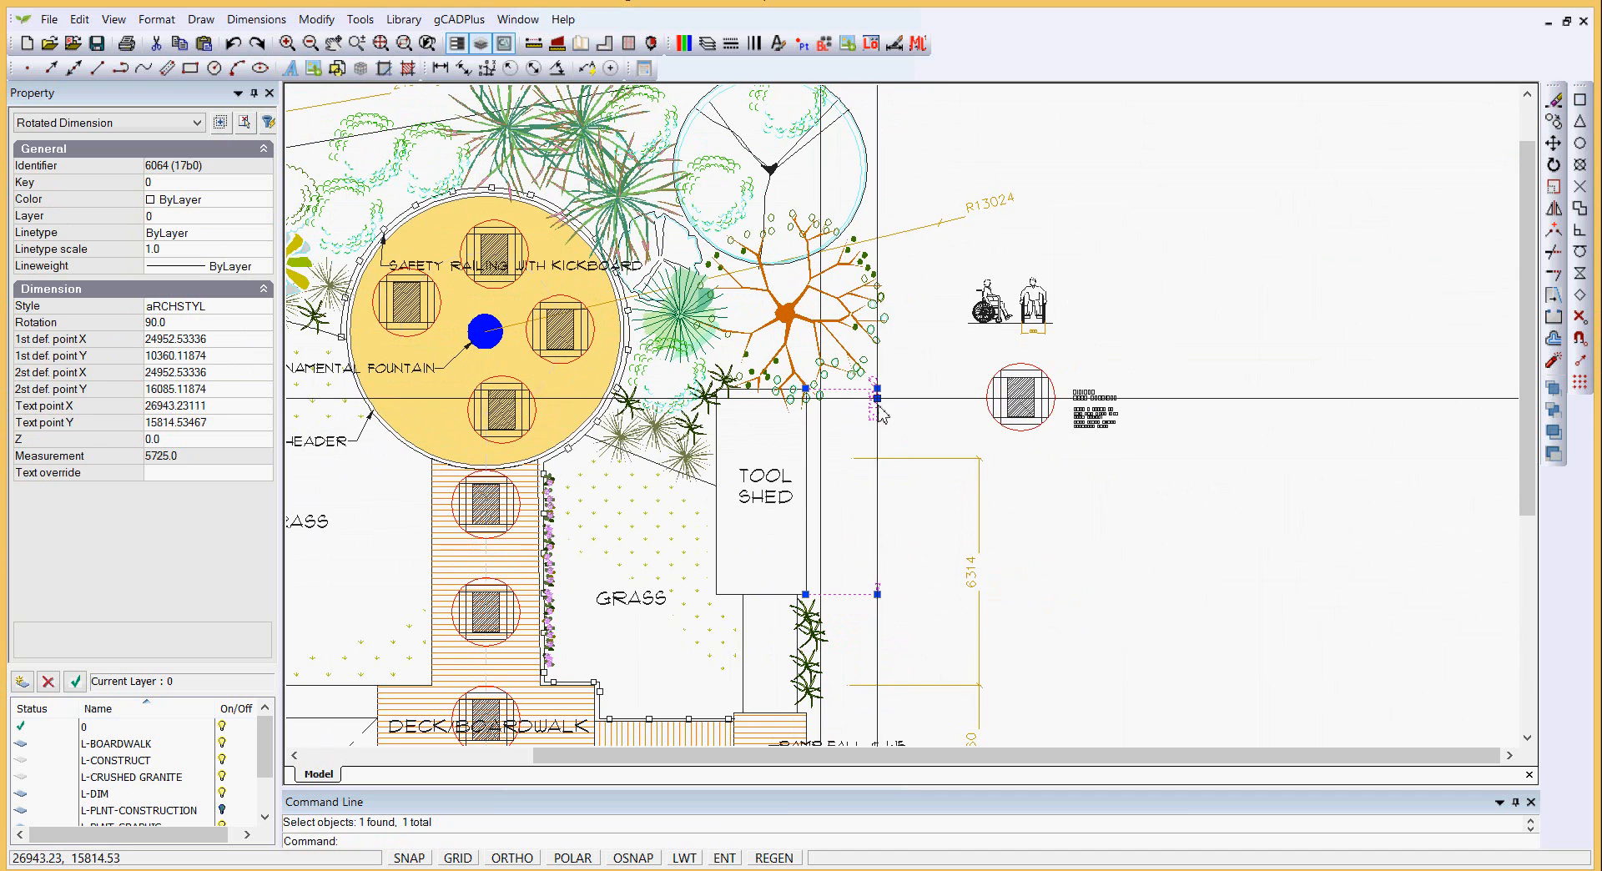
left_click(877, 484)
key("Escape")
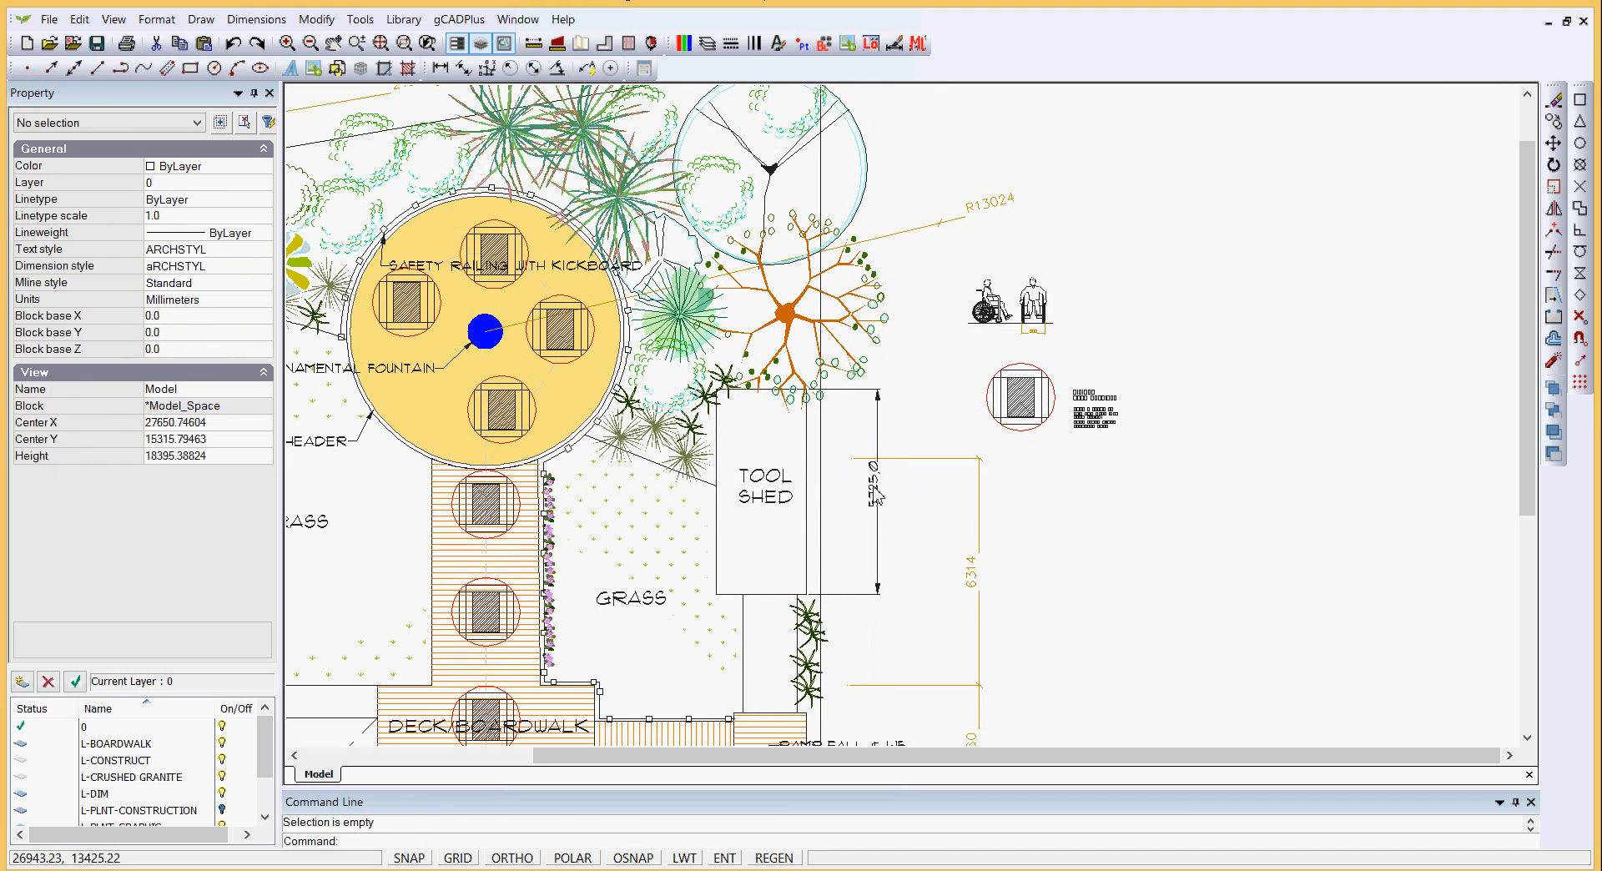
- Set the linear dimension precision of the aRCHSTYL dimension style to 0 and apply the change
scroll(878, 550, "up", 4)
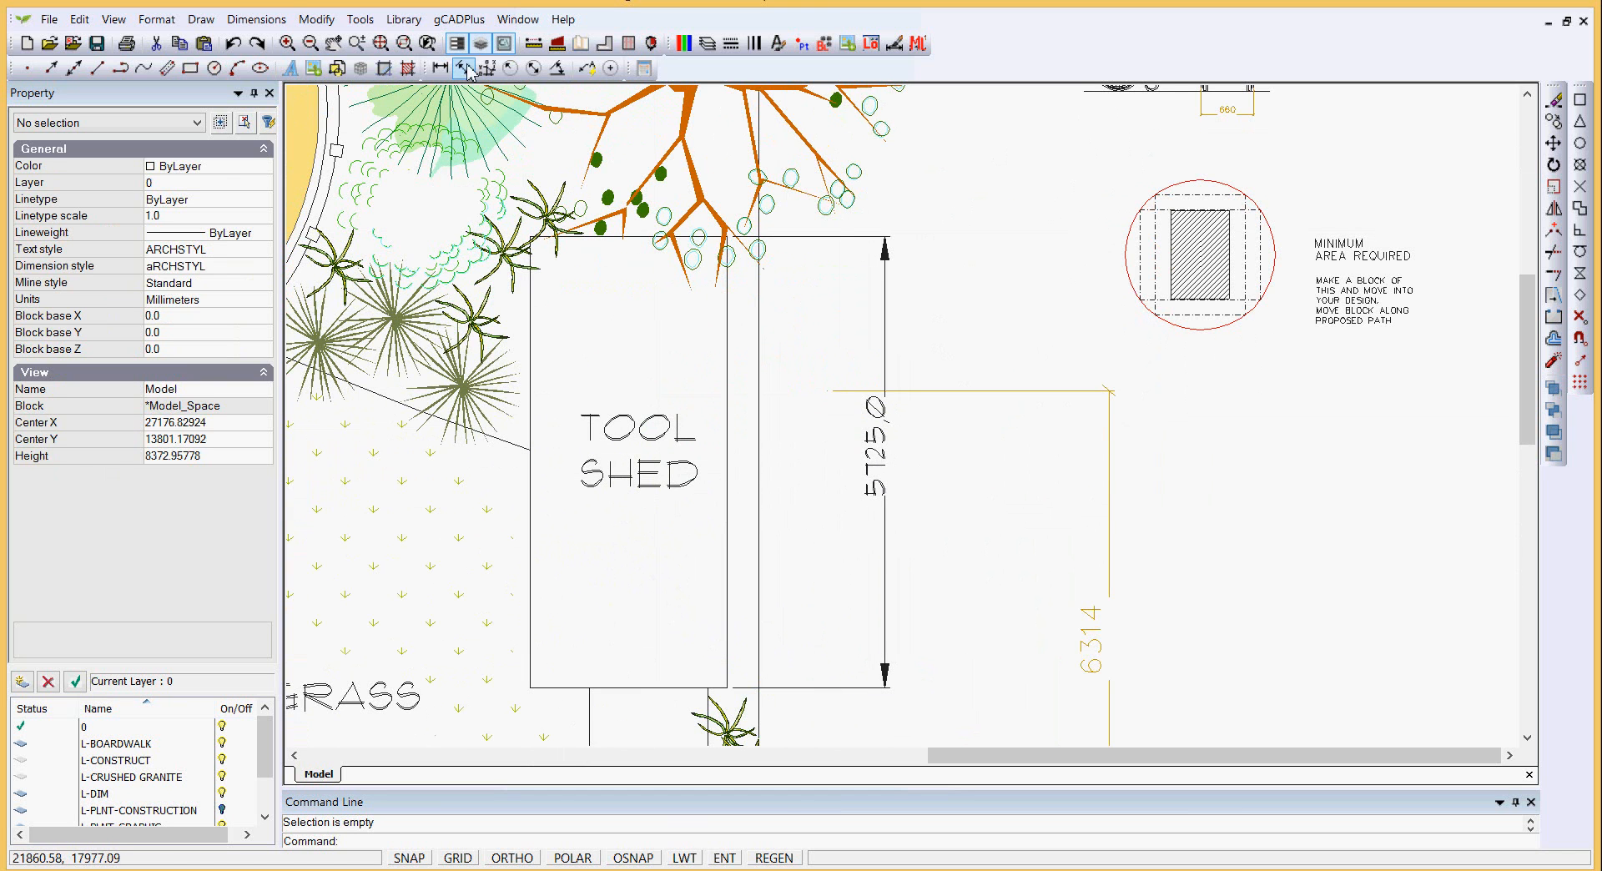
left_click(256, 19)
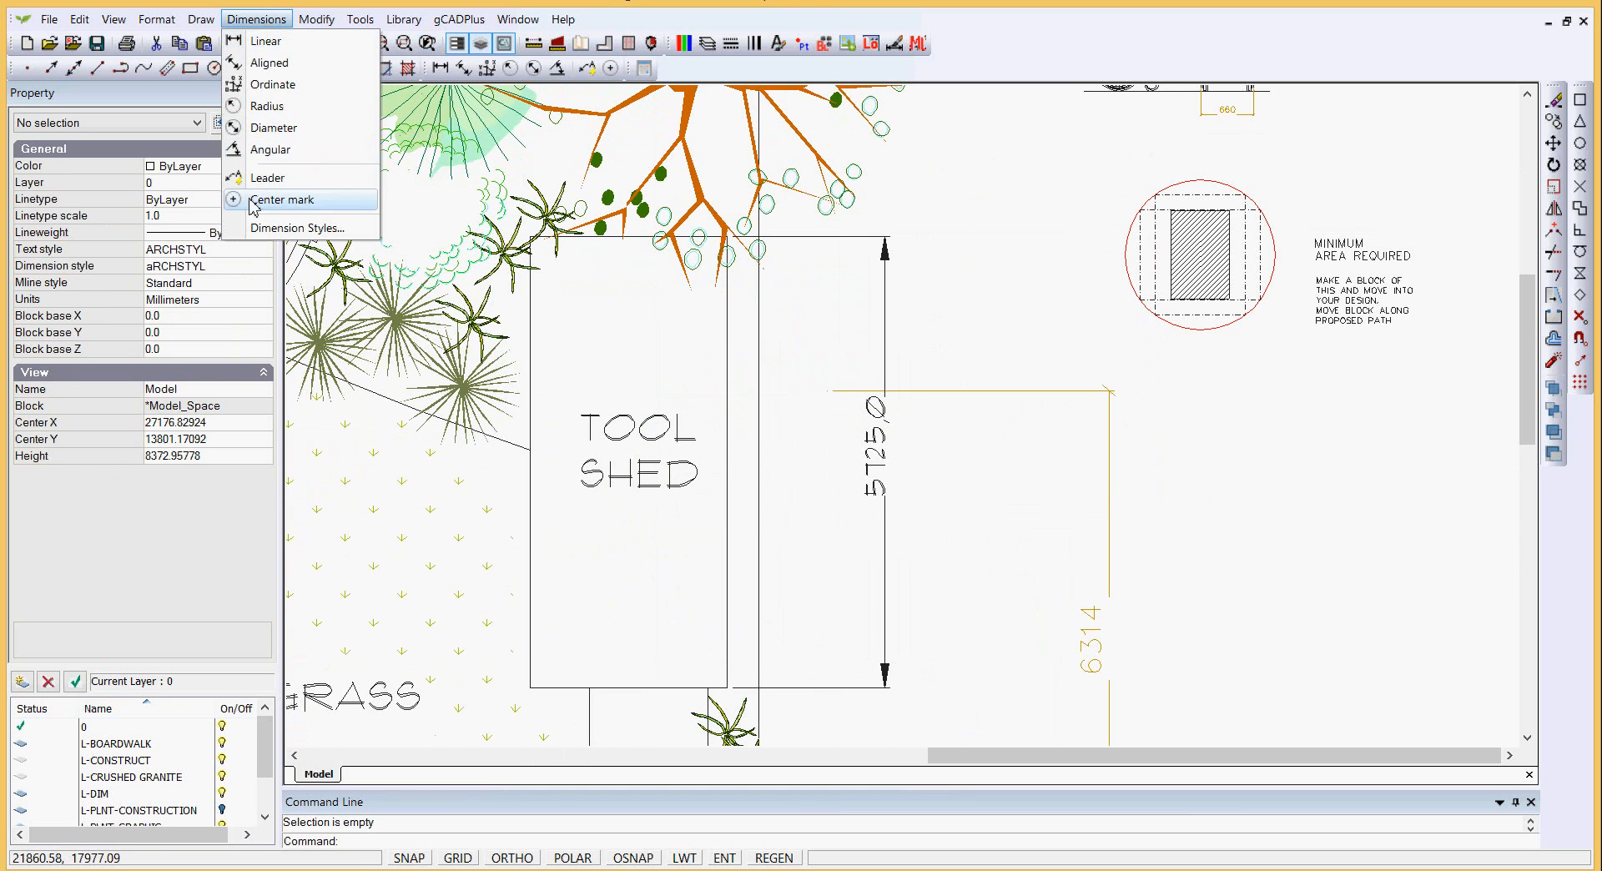
left_click(271, 230)
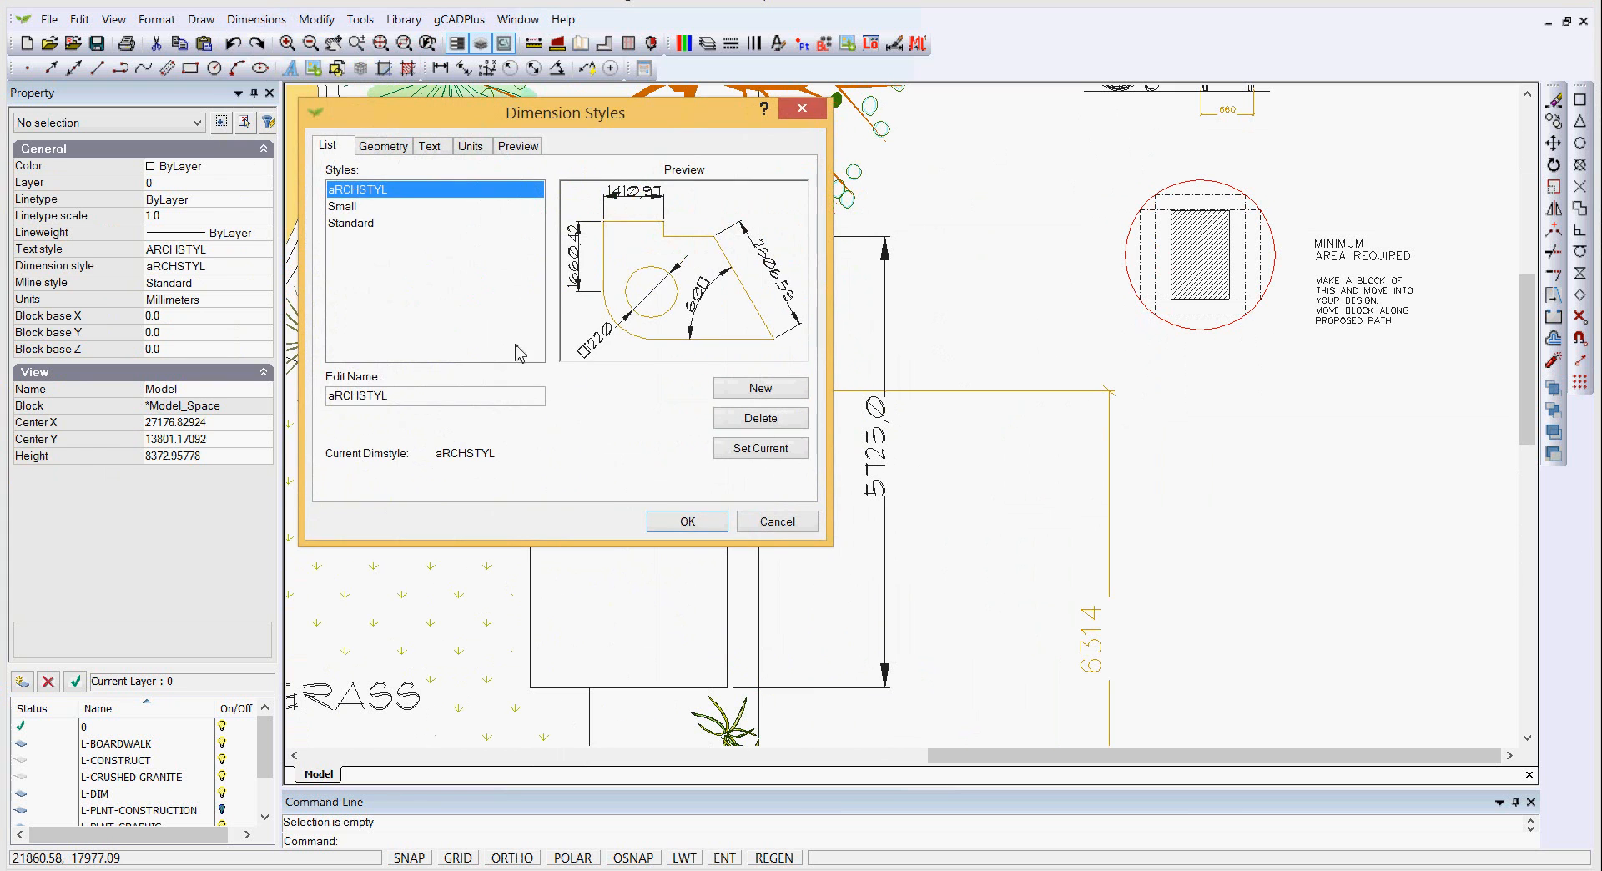
left_click(473, 148)
left_click(527, 219)
left_click(481, 240)
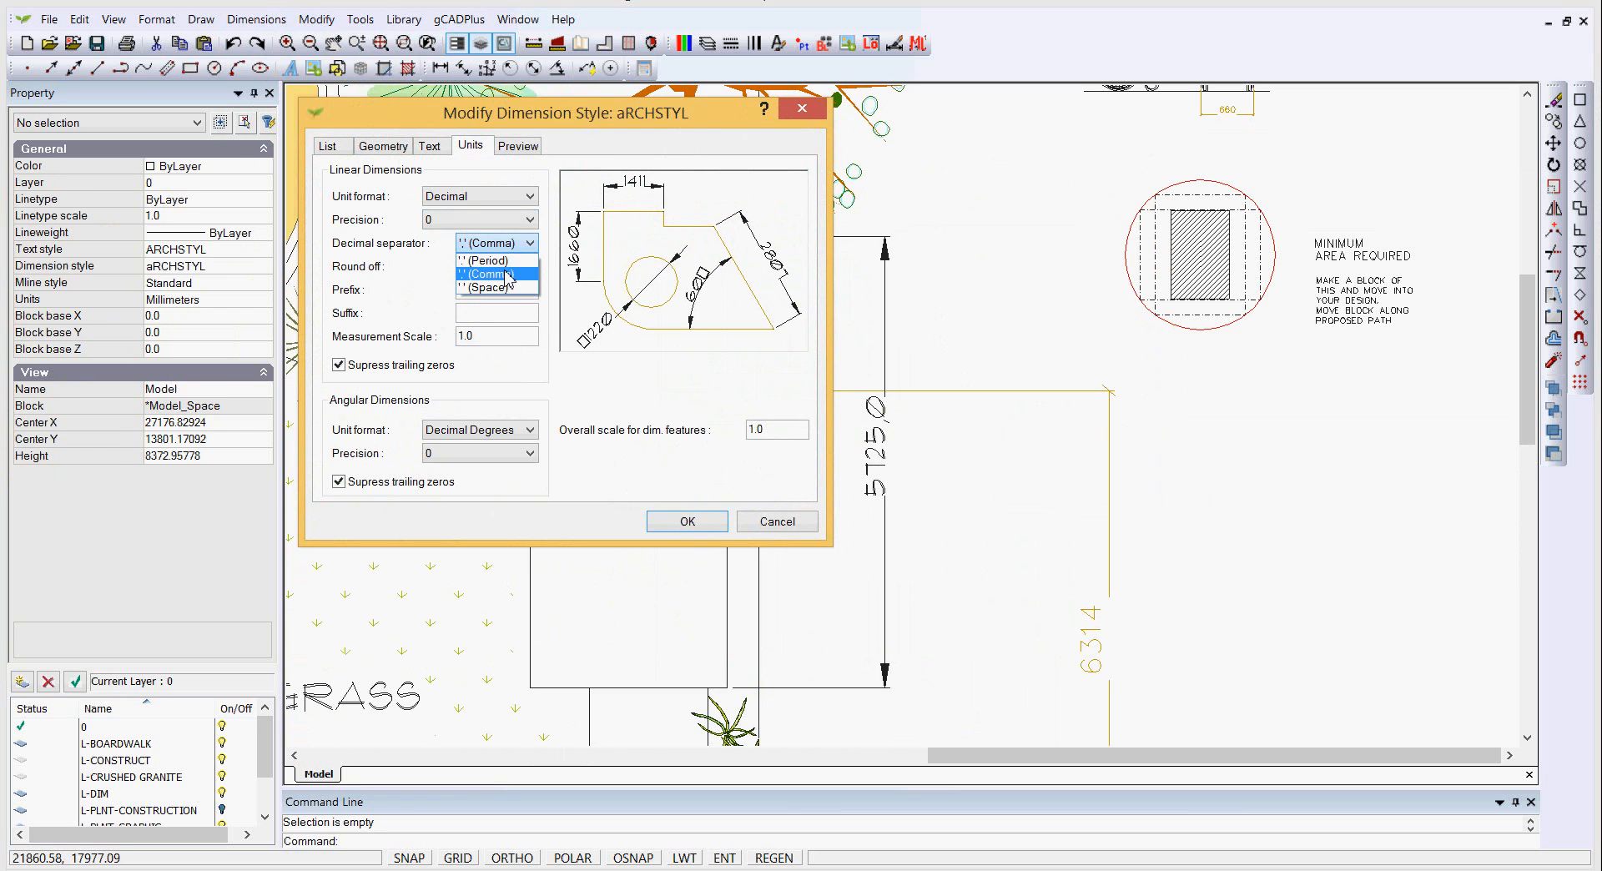
left_click(687, 521)
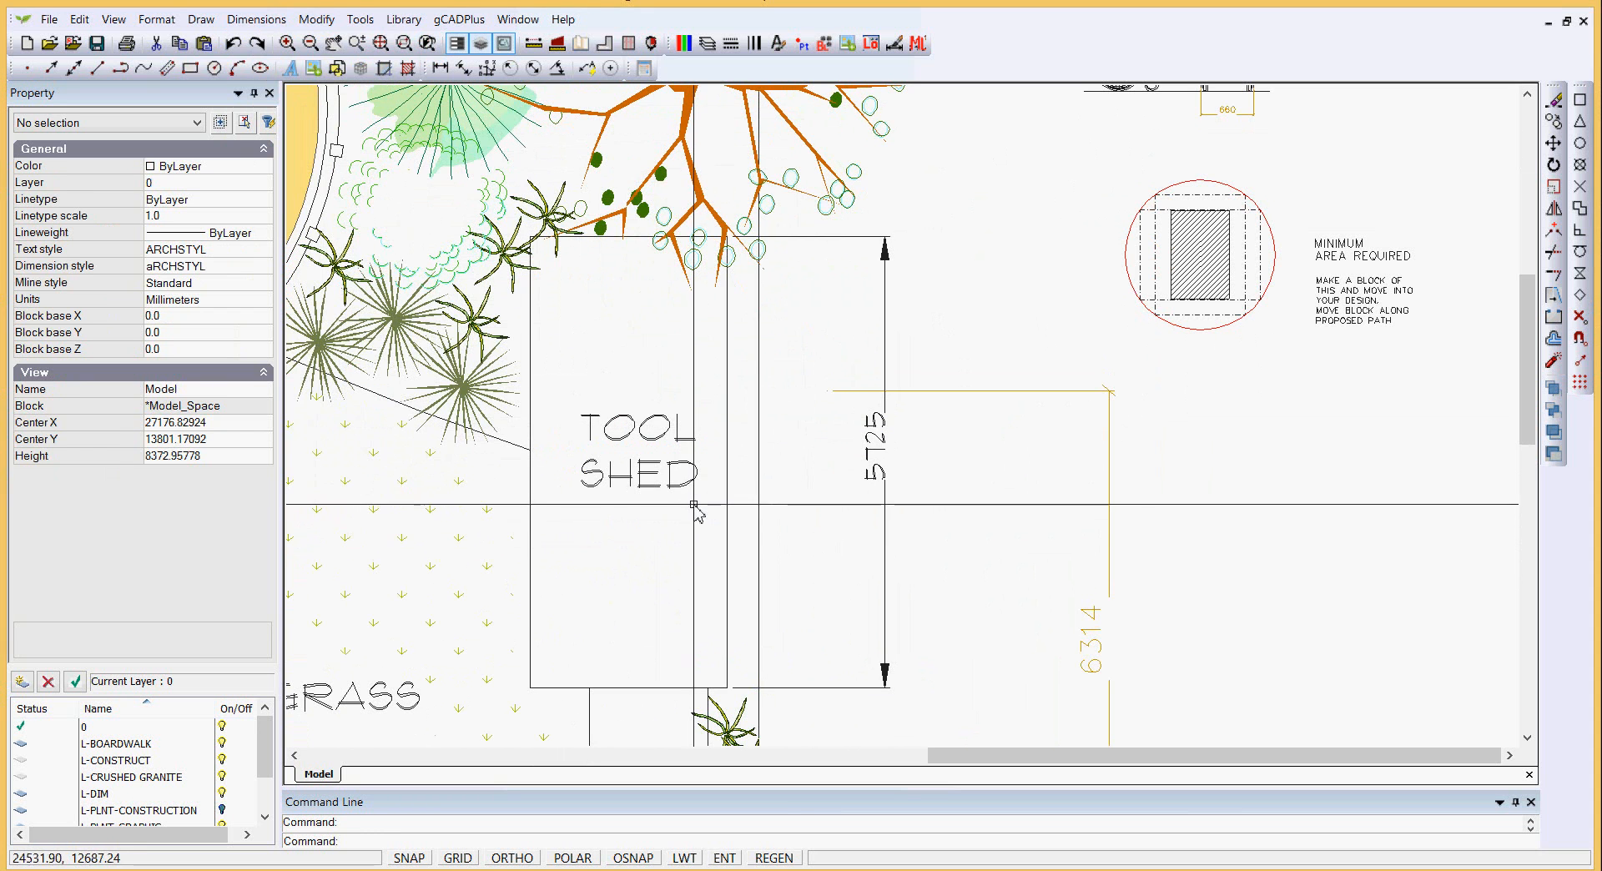
- Assign the tool shed's vertical dimension to the L-DIM layer
left_click(888, 378)
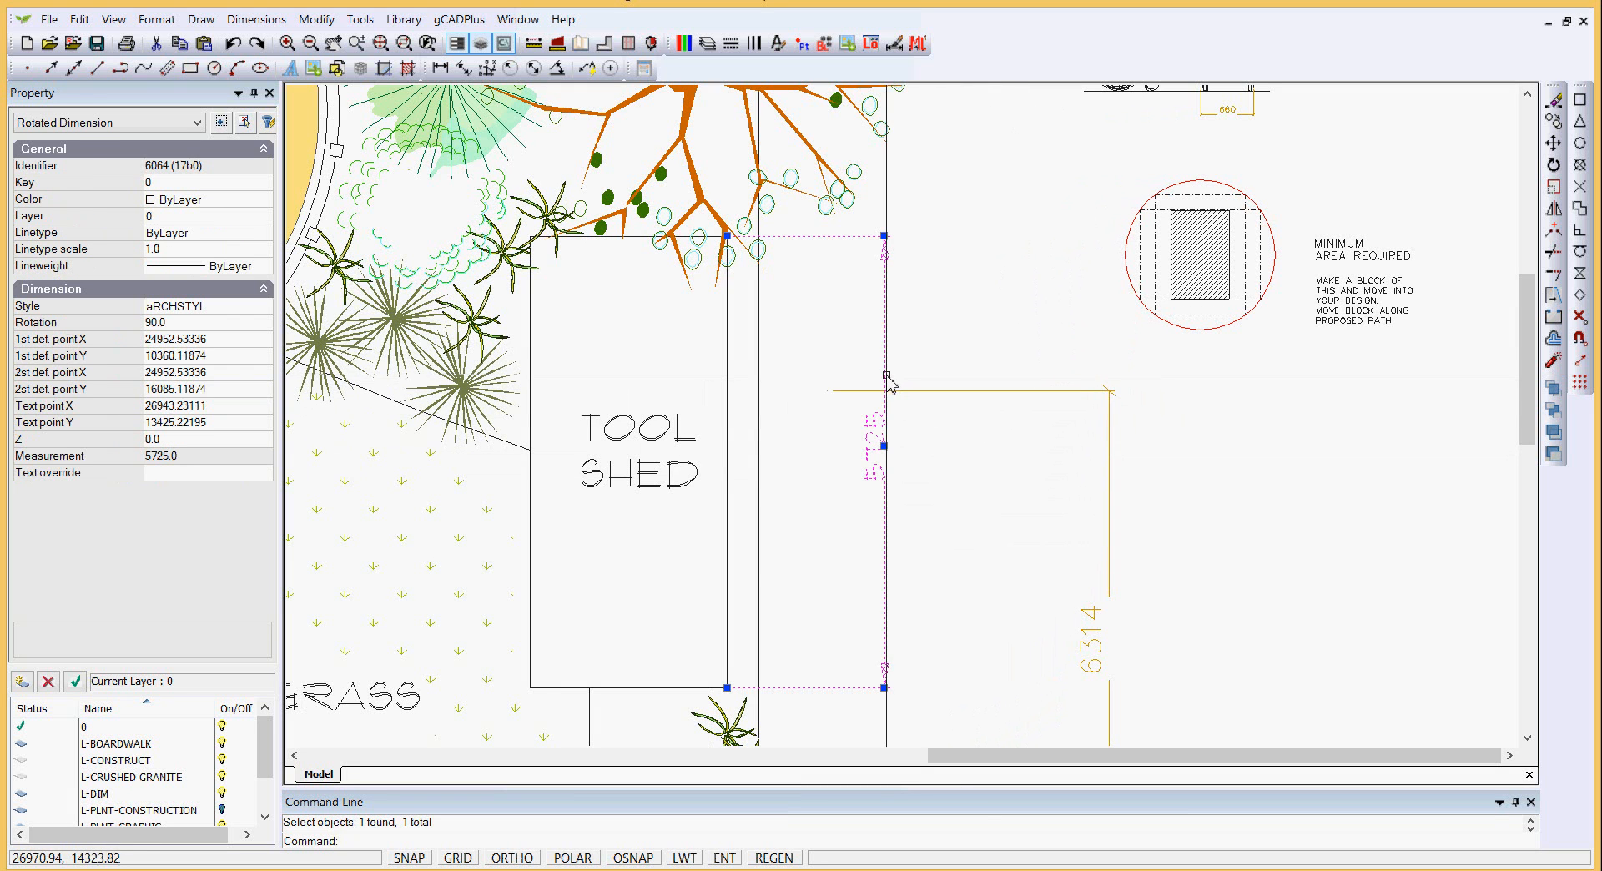
left_click(254, 237)
left_click(262, 235)
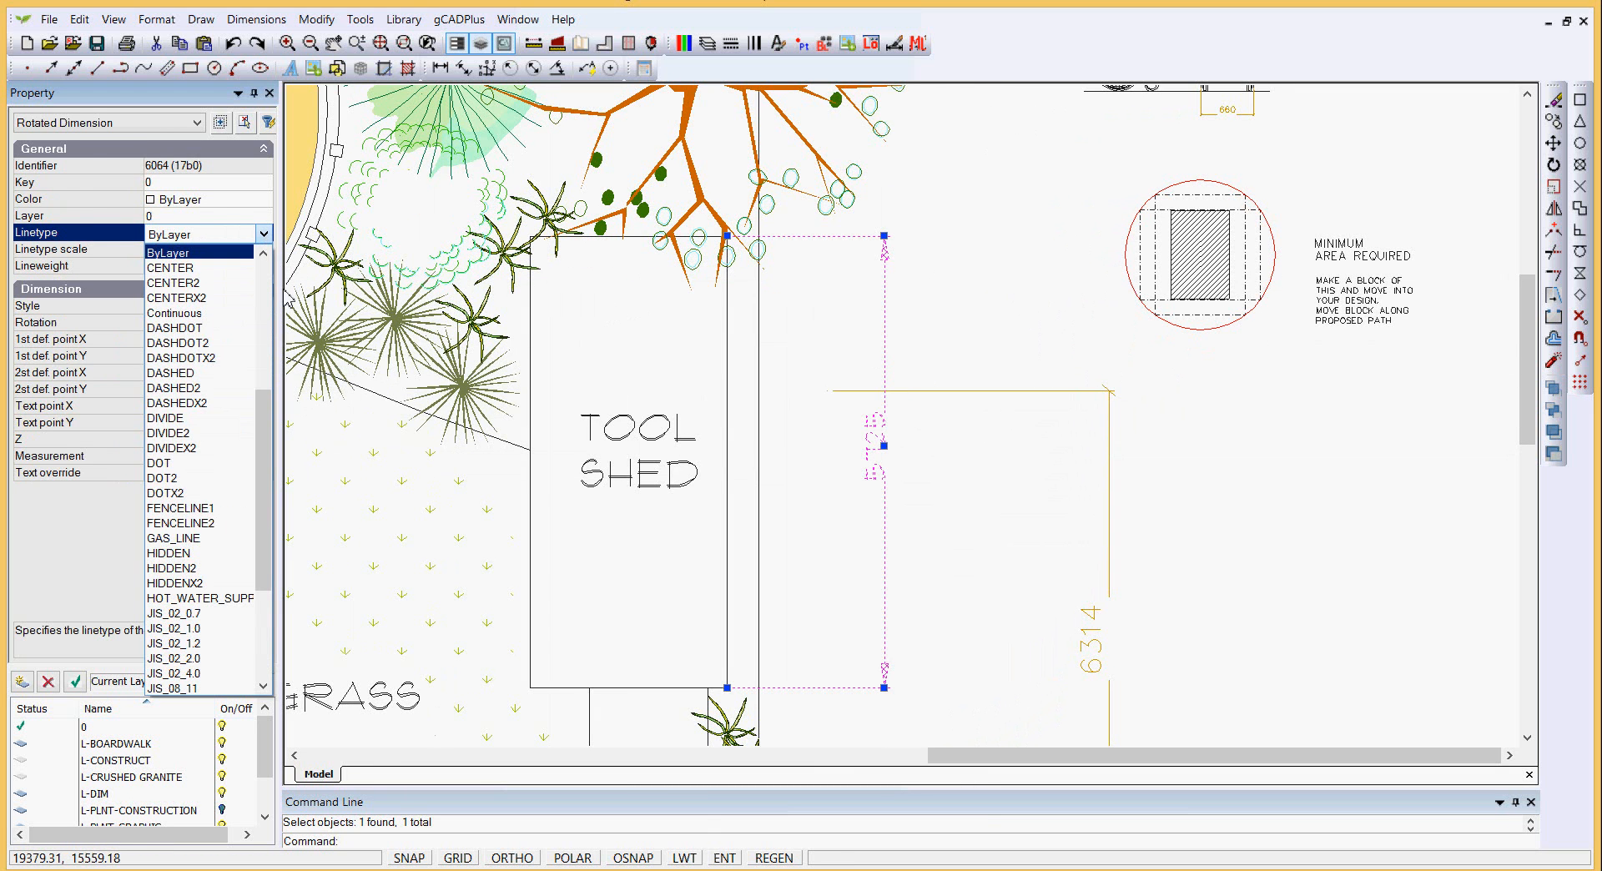
left_click(207, 220)
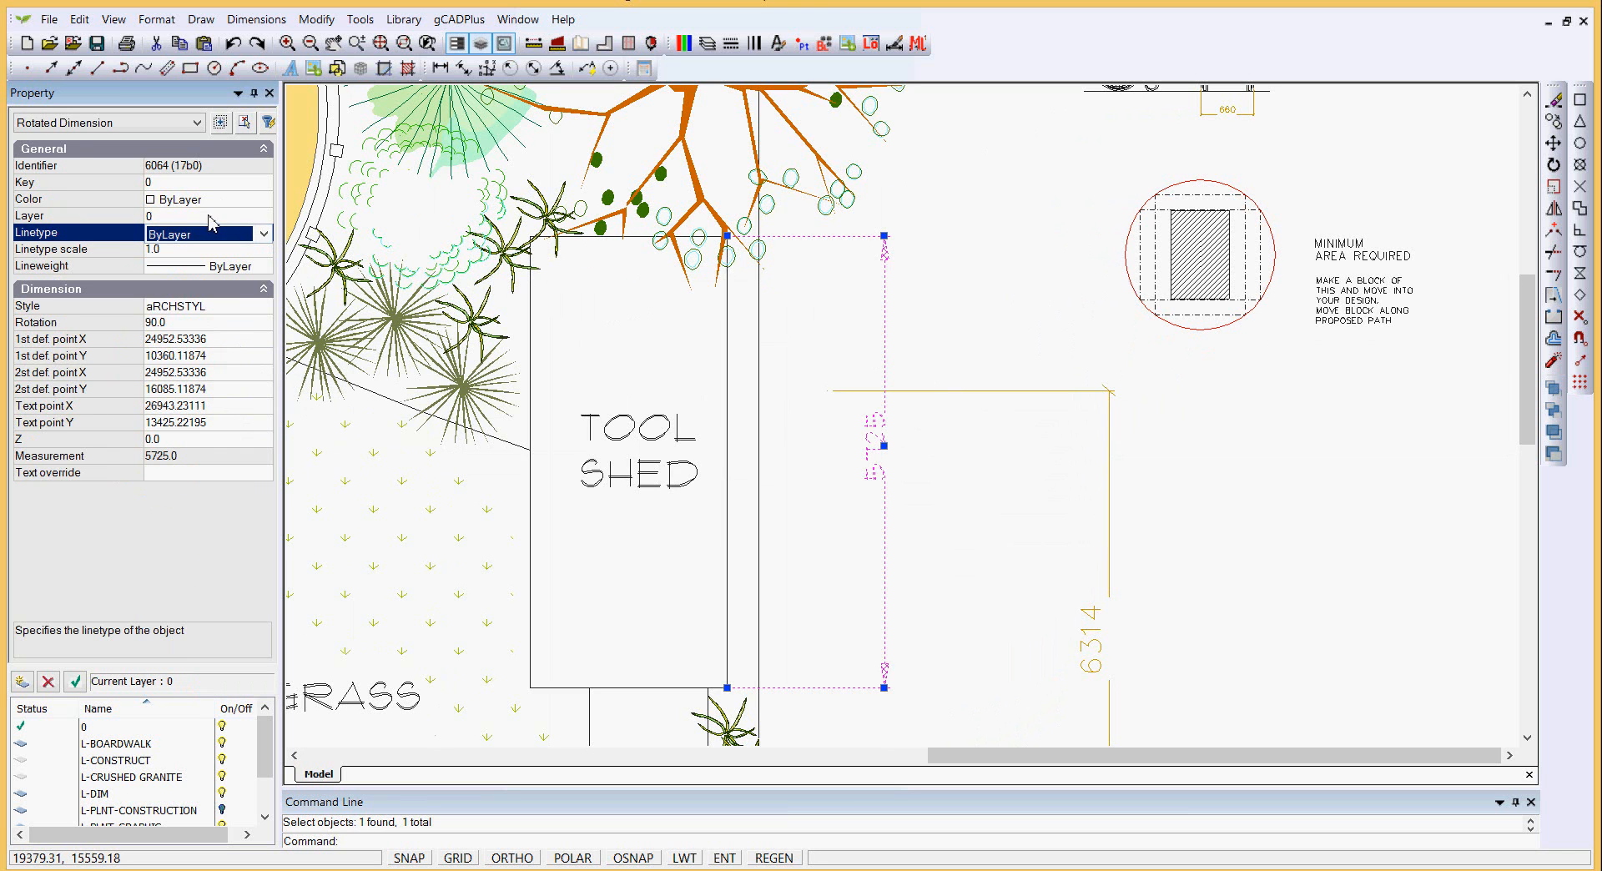
left_click(217, 219)
left_click(263, 219)
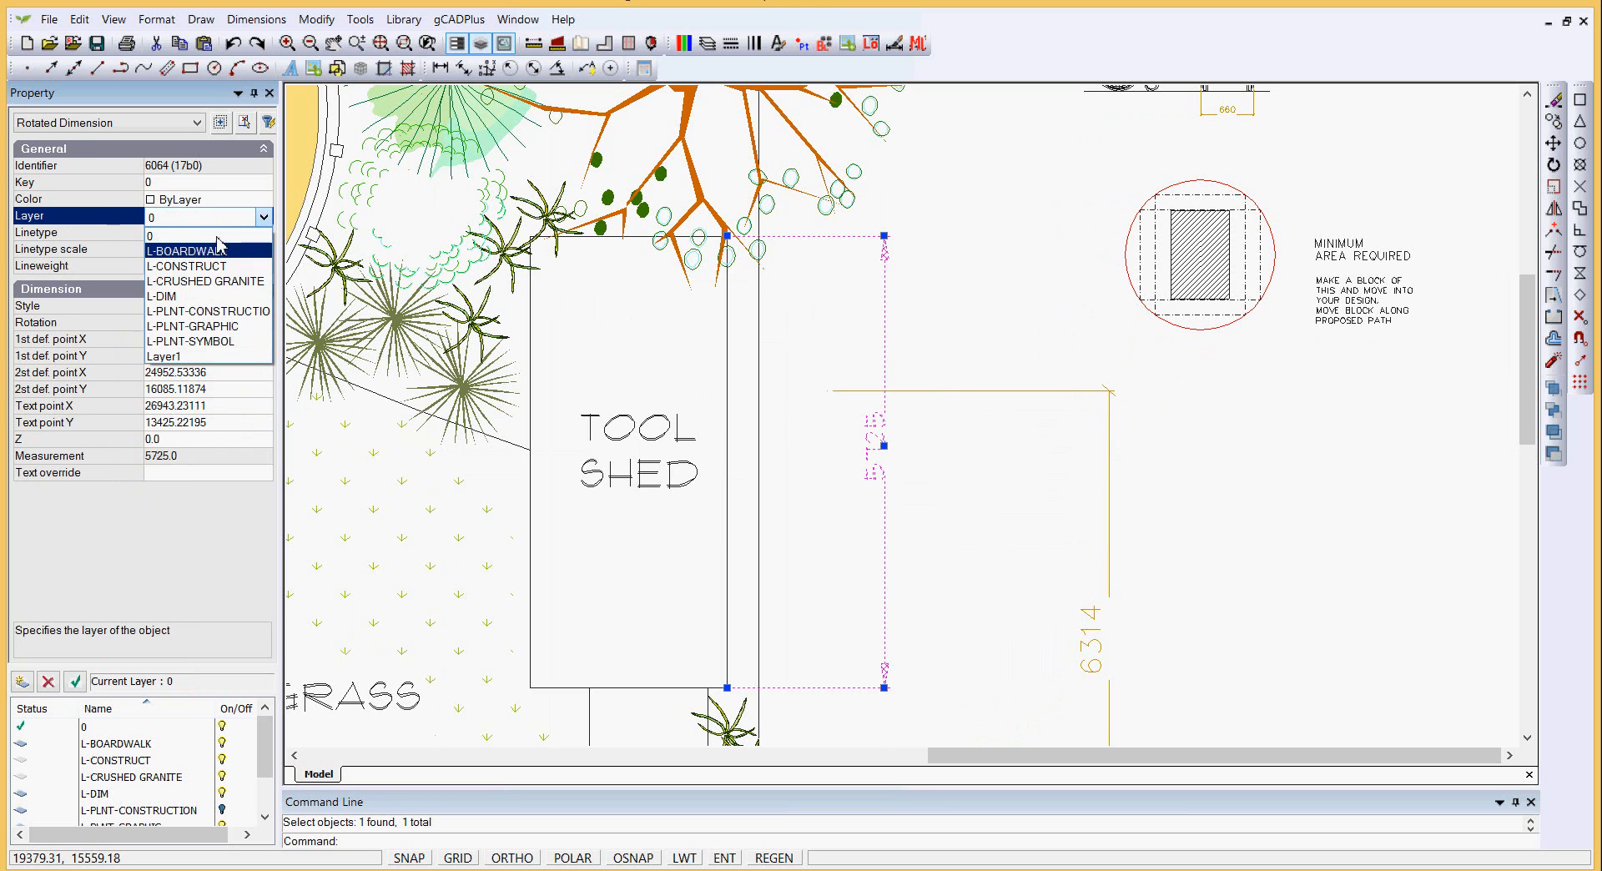
left_click(180, 296)
key("Escape")
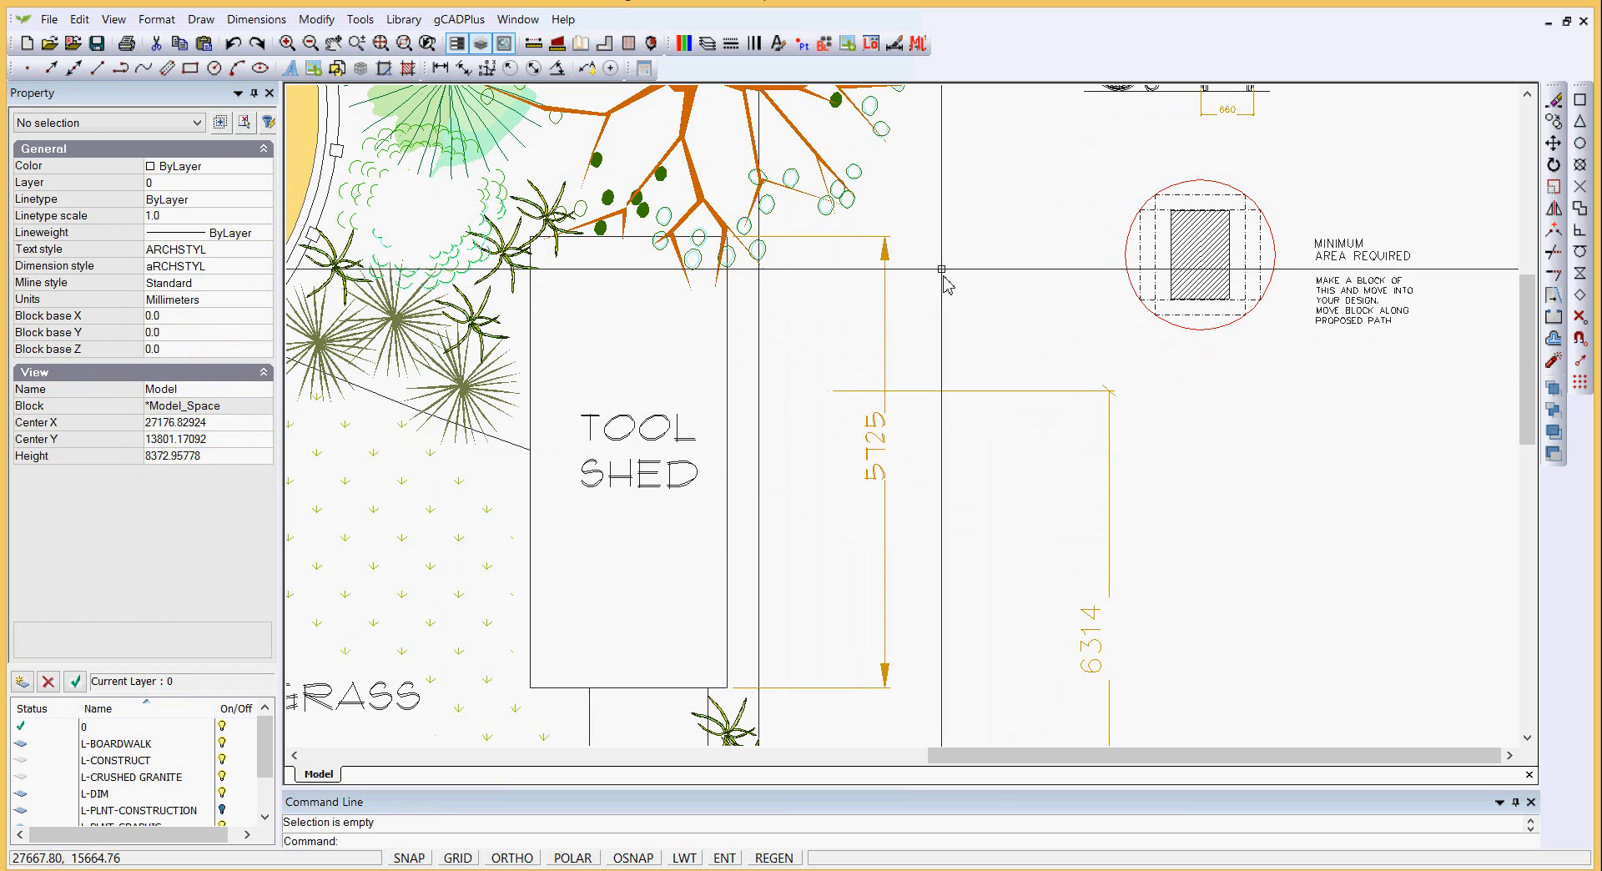
- Shorten the upper extension line of the 6314 dimension by moving its origin closer to the dimension line, clear of the tool shed dimension
scroll(969, 477, "down", 3)
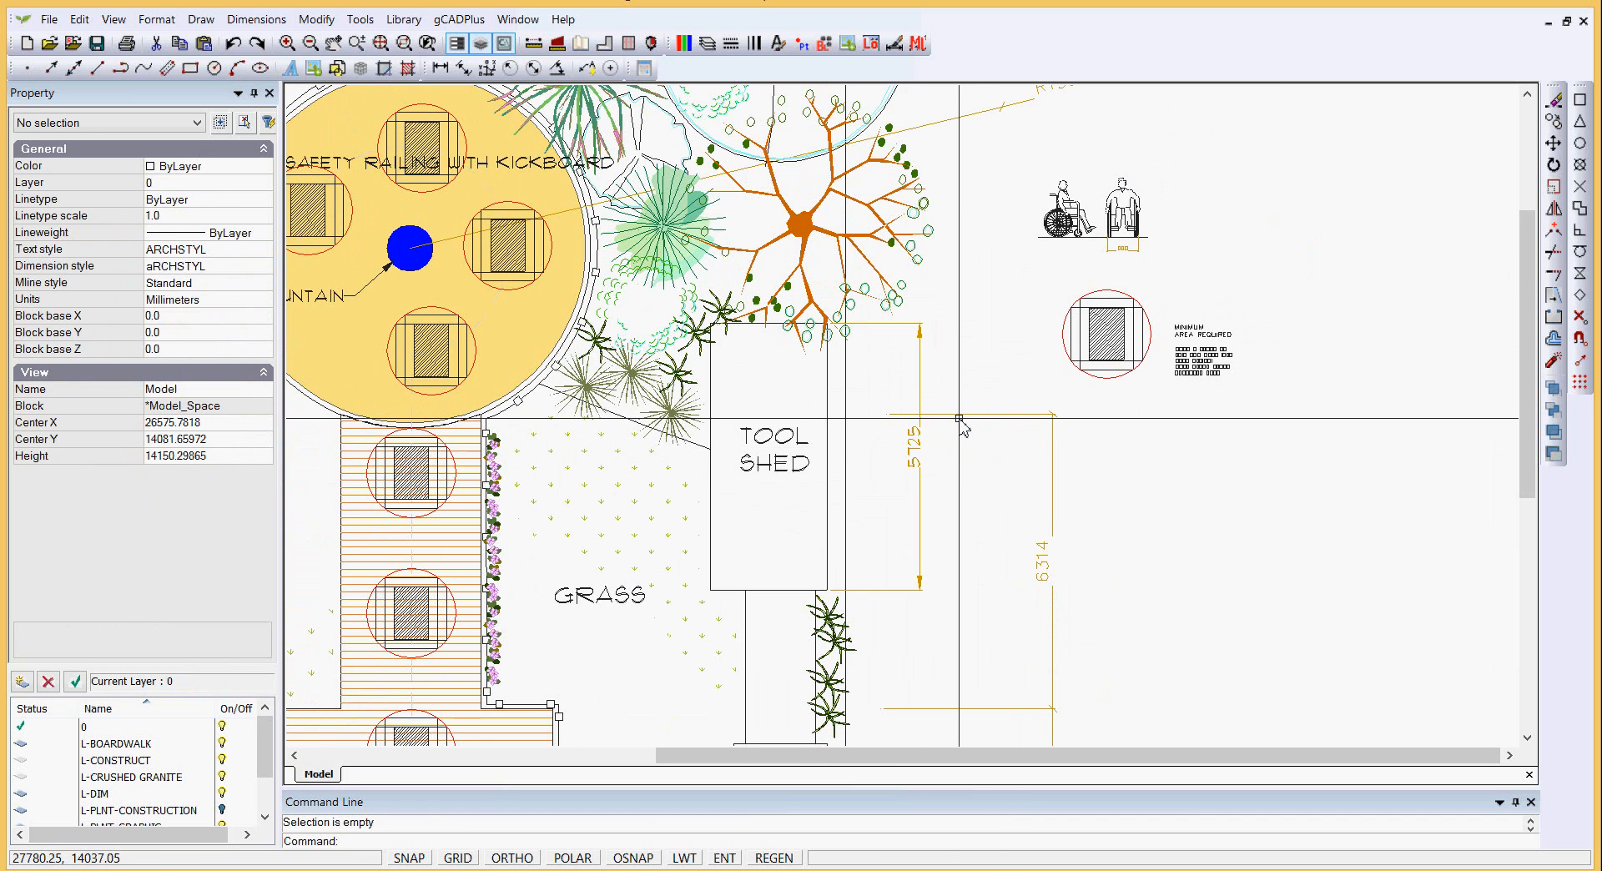
left_click(961, 417)
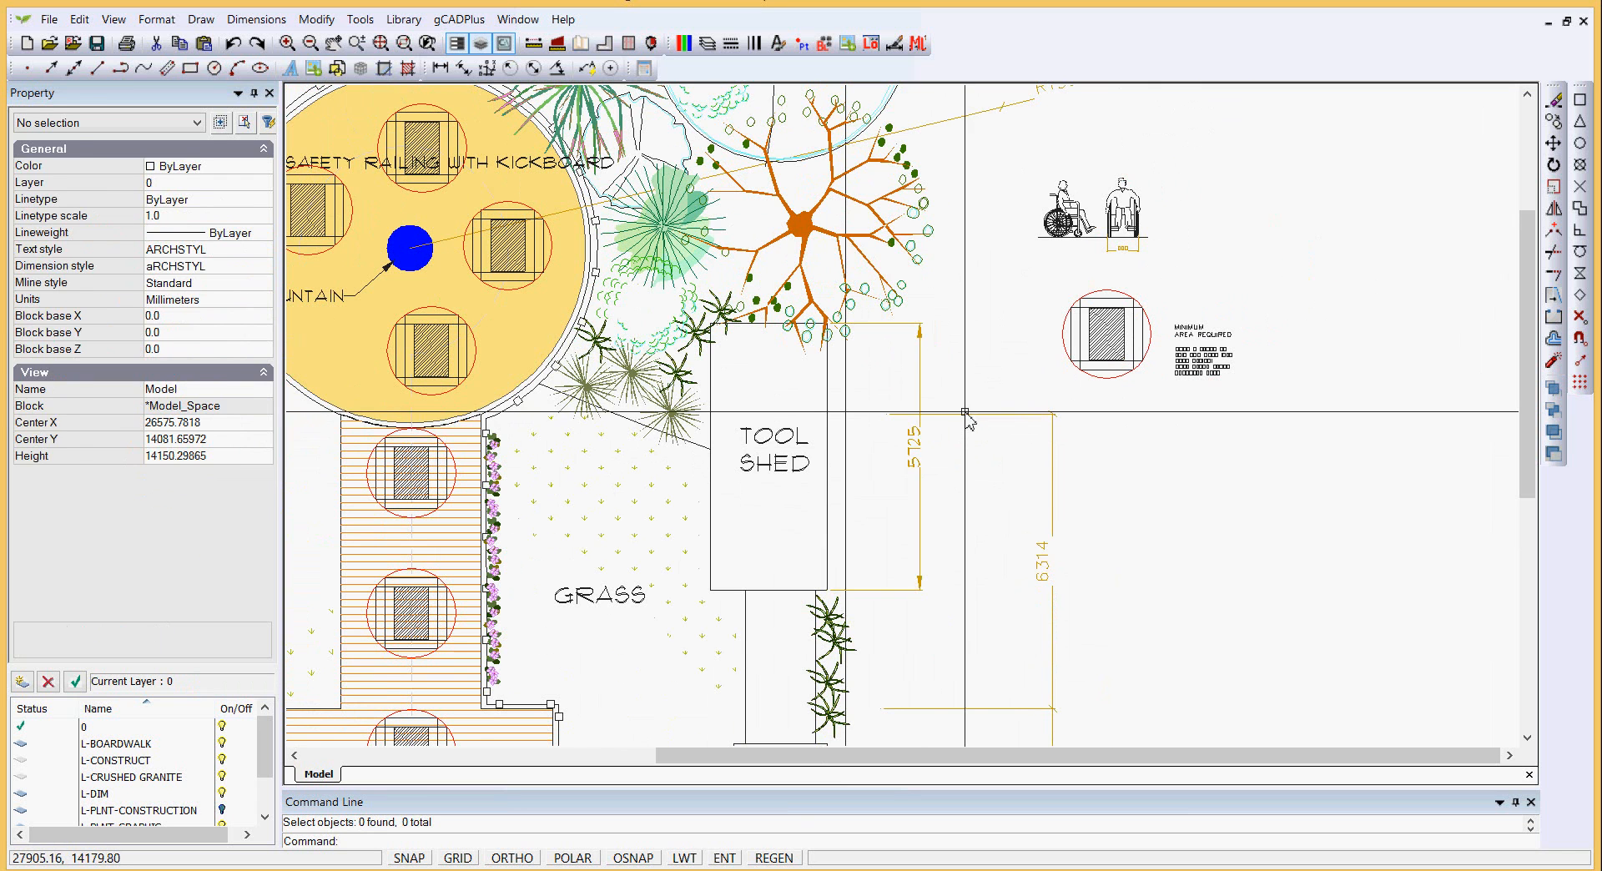
left_click(966, 412)
left_click(886, 414)
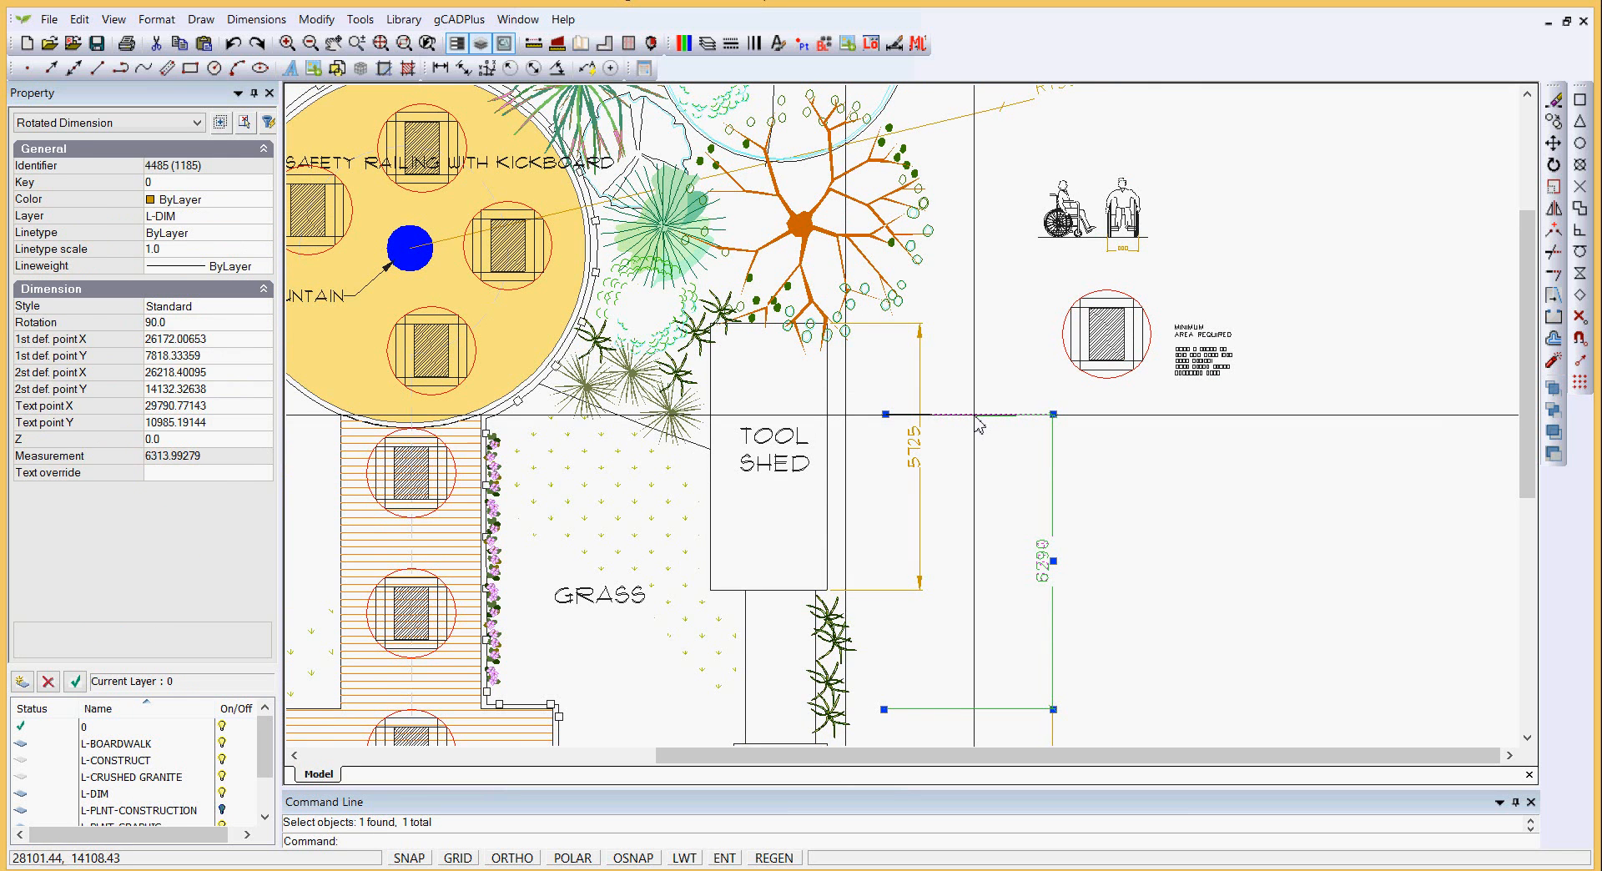
left_click(974, 415)
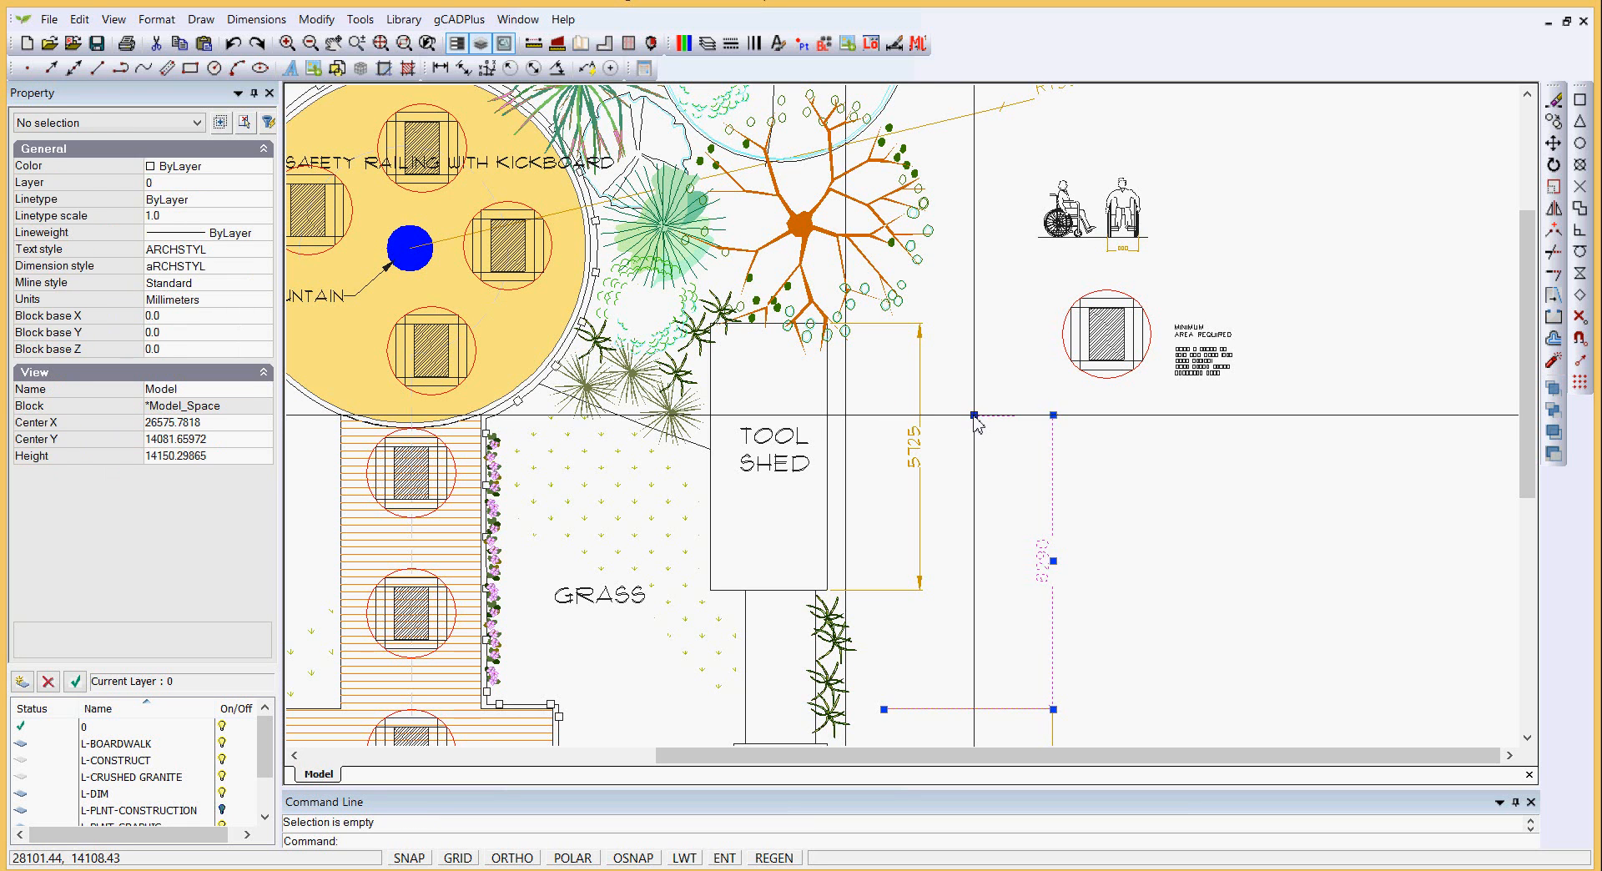
- Shorten both extension lines of the tool shed dimension by moving their origins away from the shed's corners toward the dimension line
left_click(915, 407)
left_click(827, 322)
left_click(879, 334)
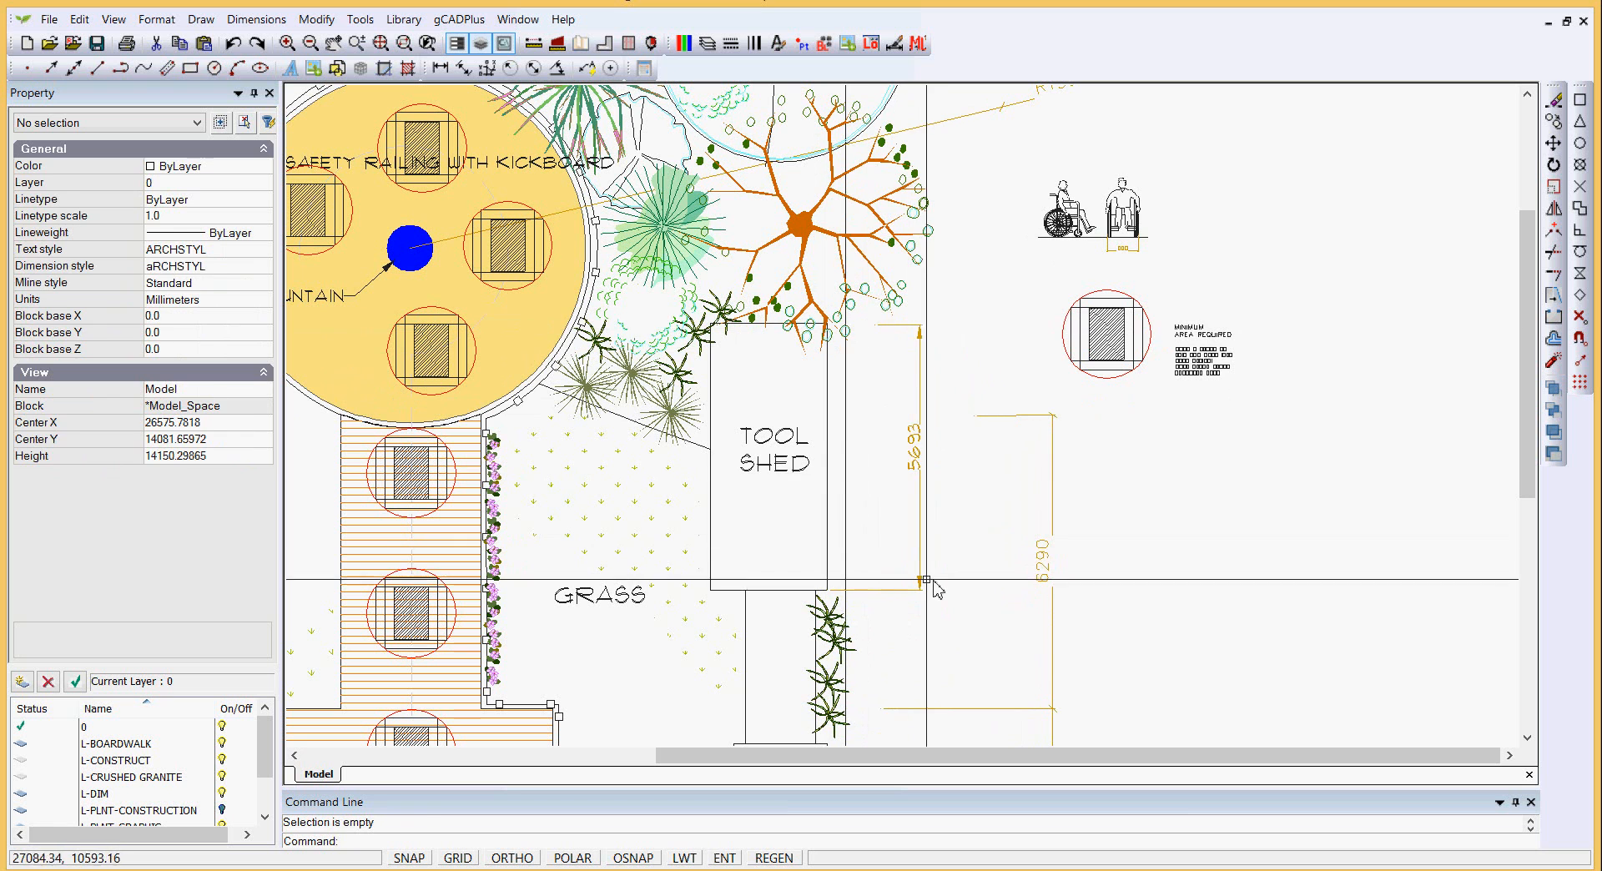
left_click(846, 593)
left_click(827, 591)
left_click(872, 593)
key("Escape")
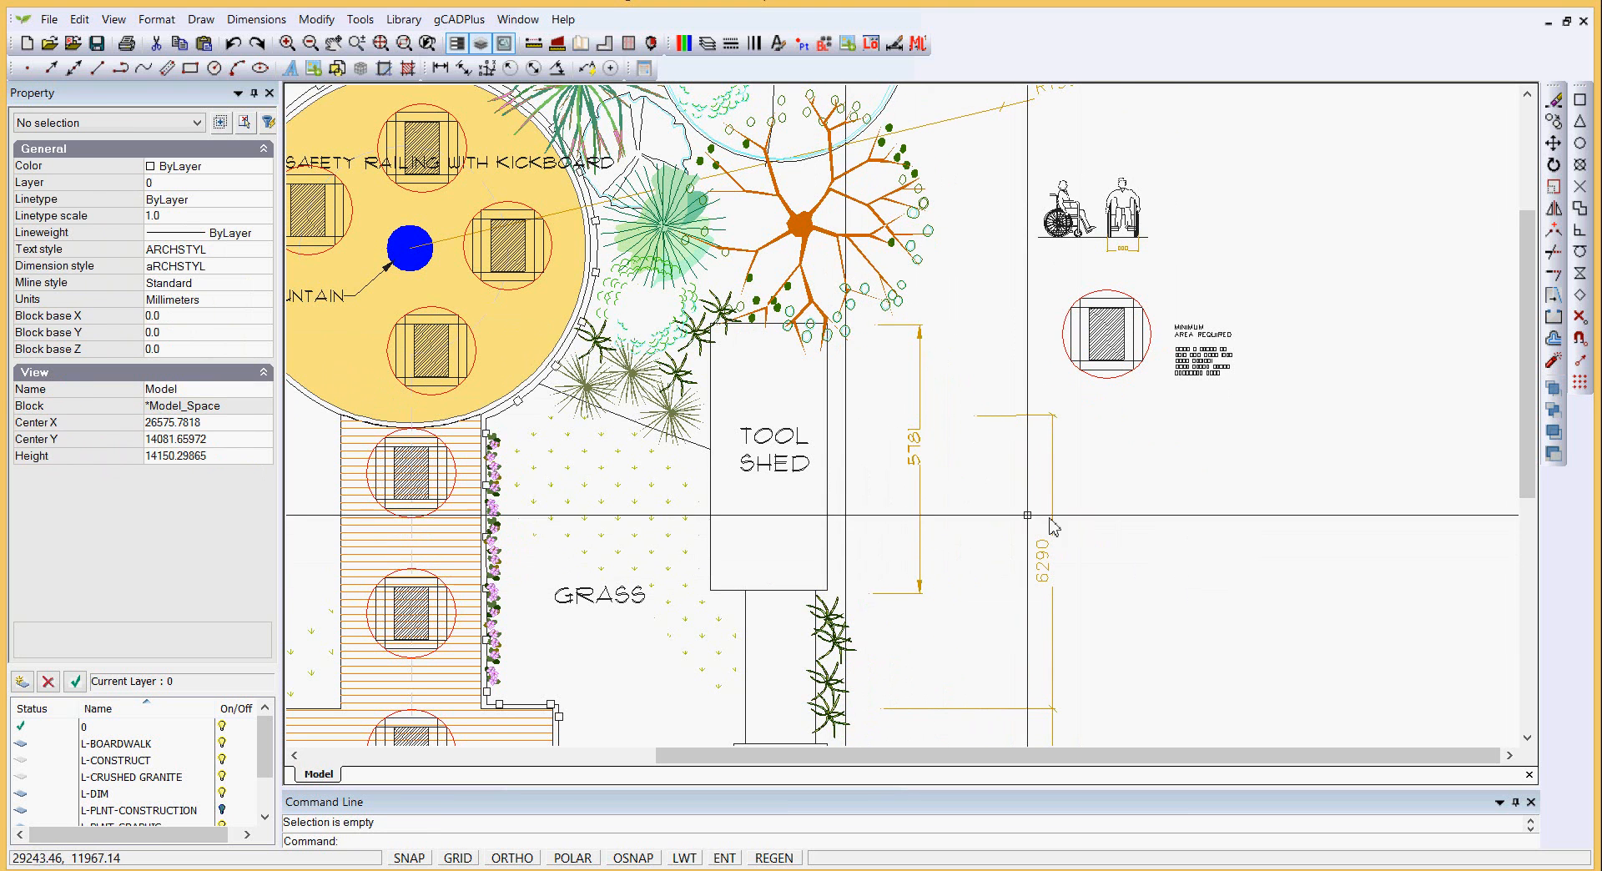
- Change the tool shed dimension's style to Standard
scroll(923, 470, "up", 1)
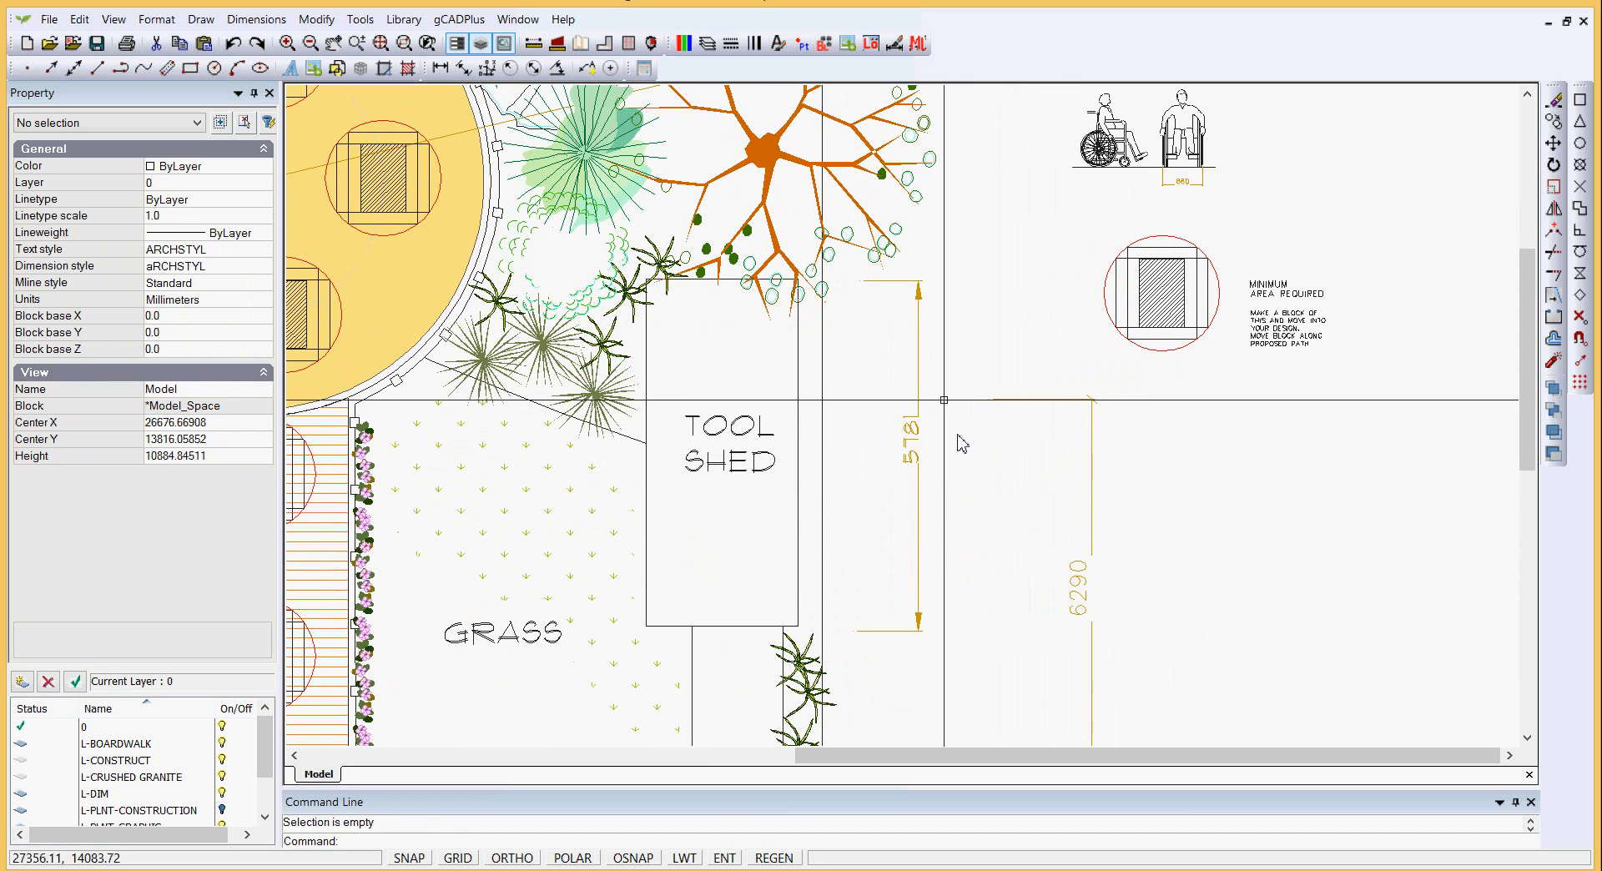
left_click(921, 397)
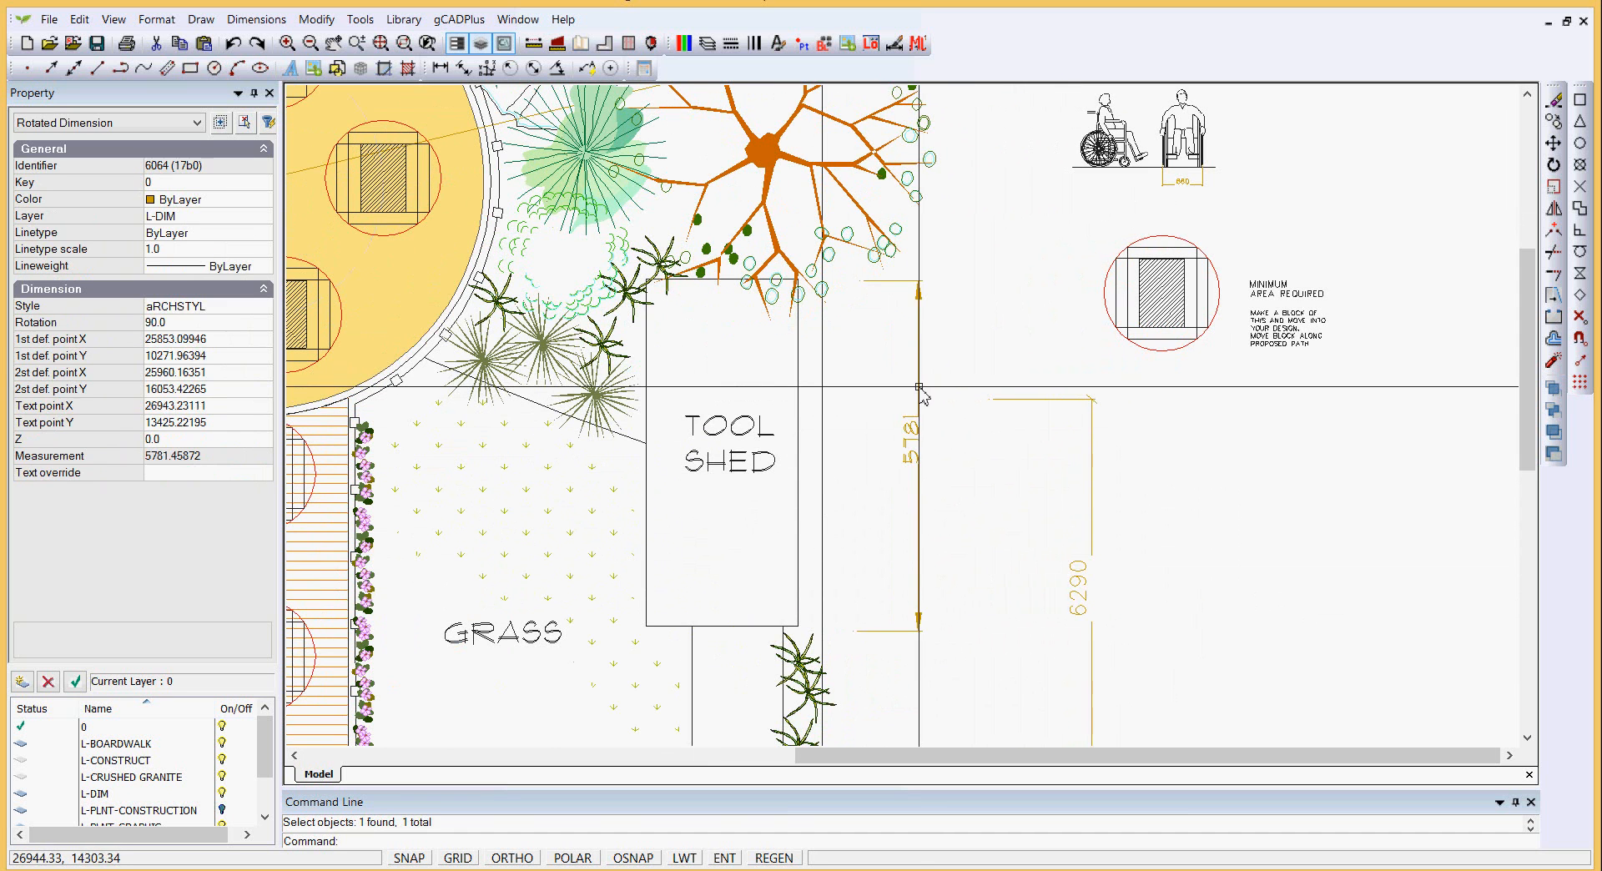
left_click(259, 307)
left_click(263, 308)
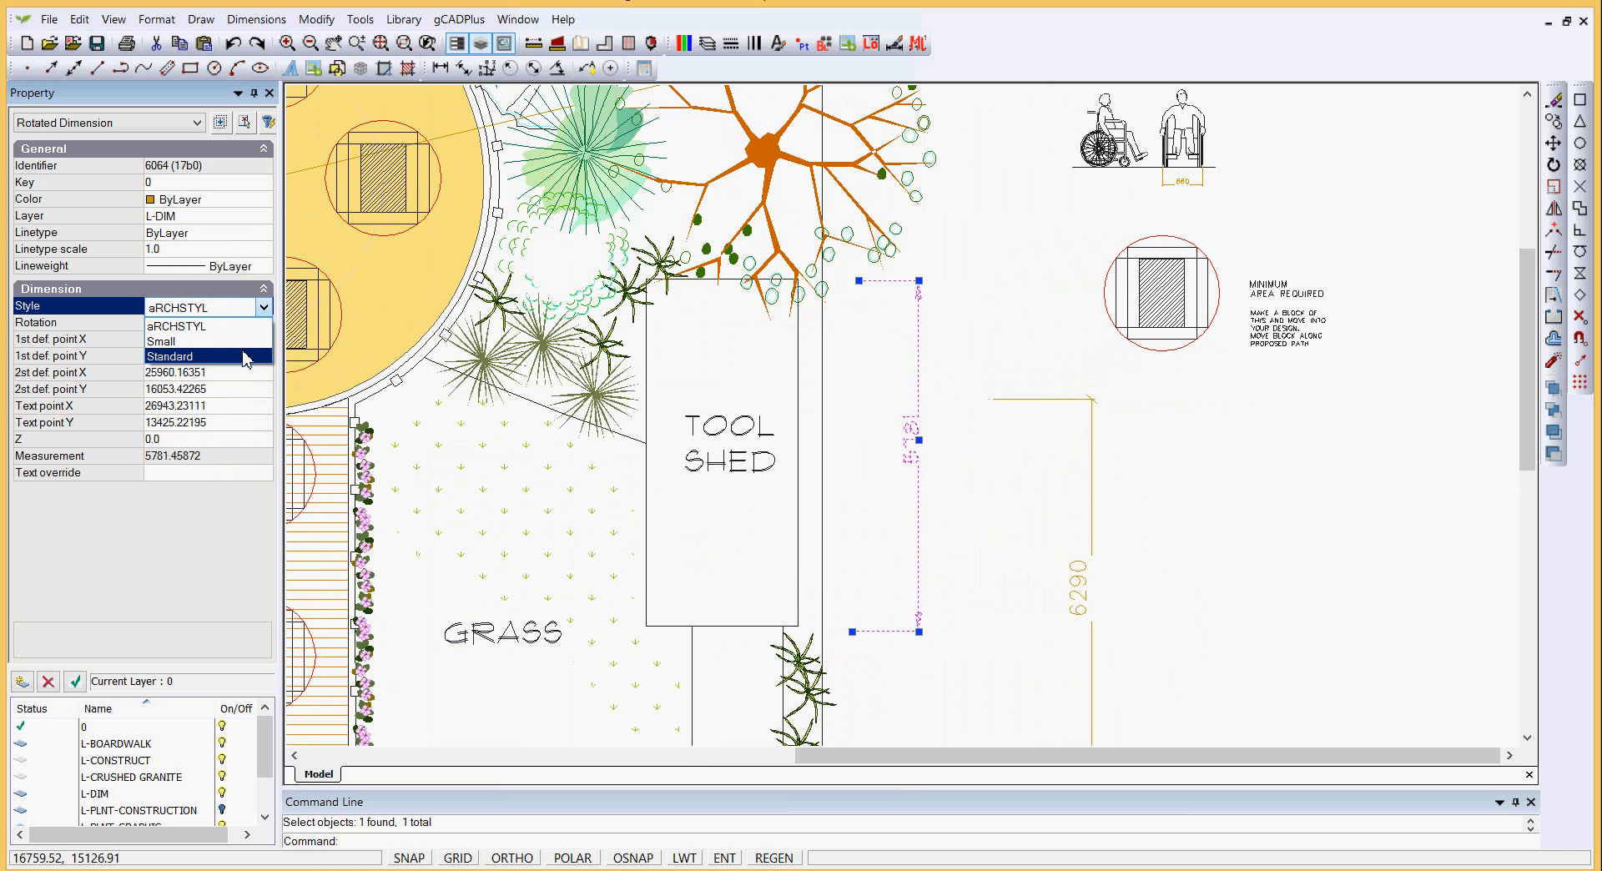
left_click(246, 357)
key("Escape")
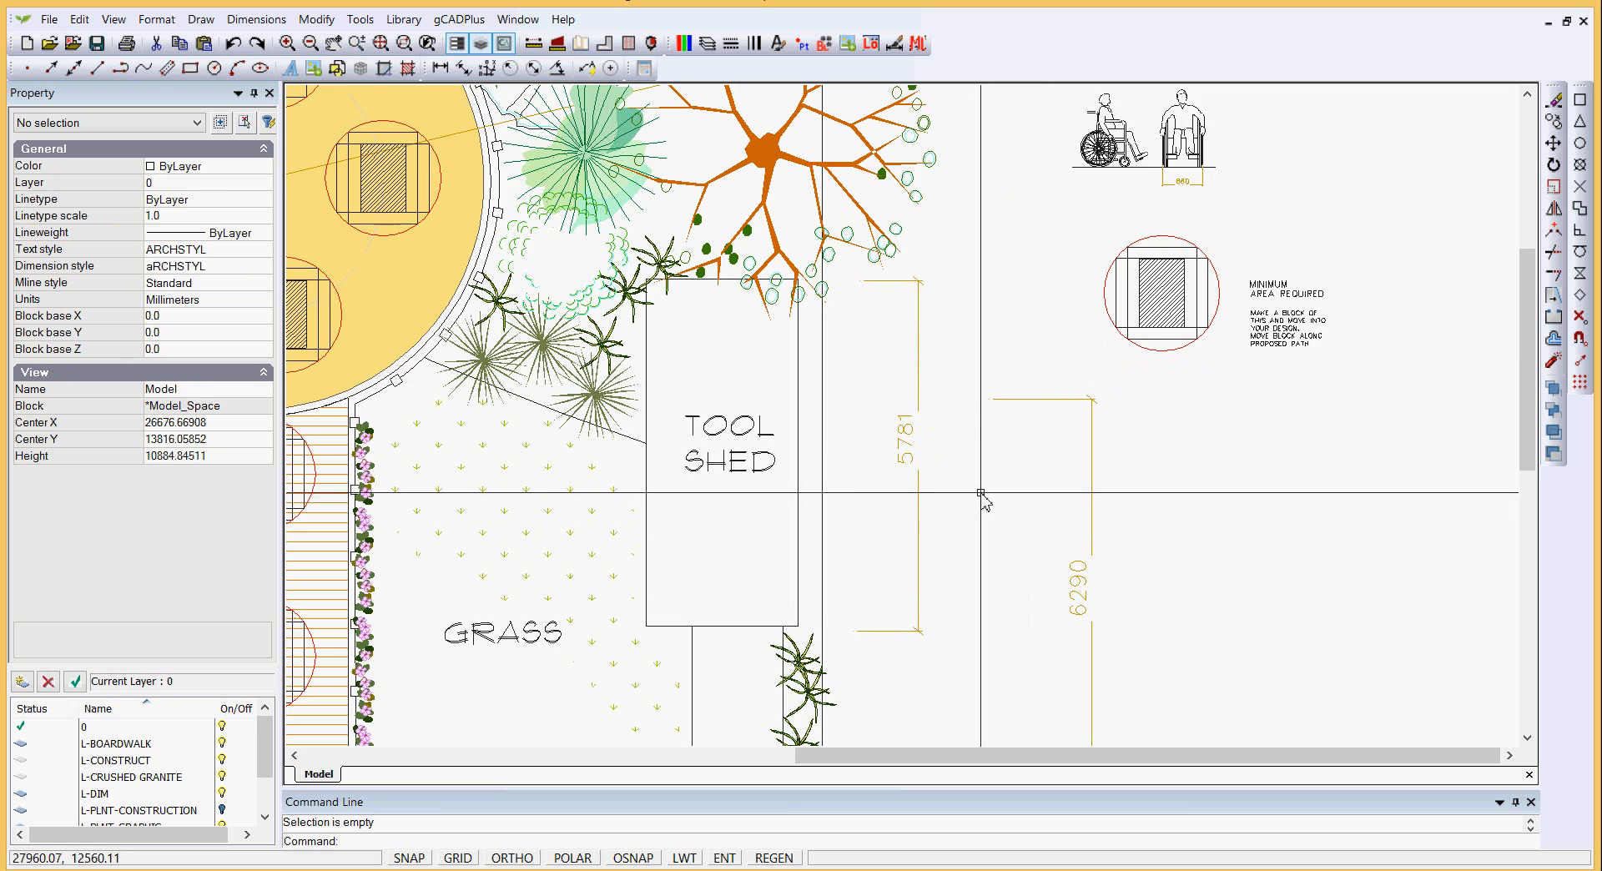
scroll(982, 494, "down", 1)
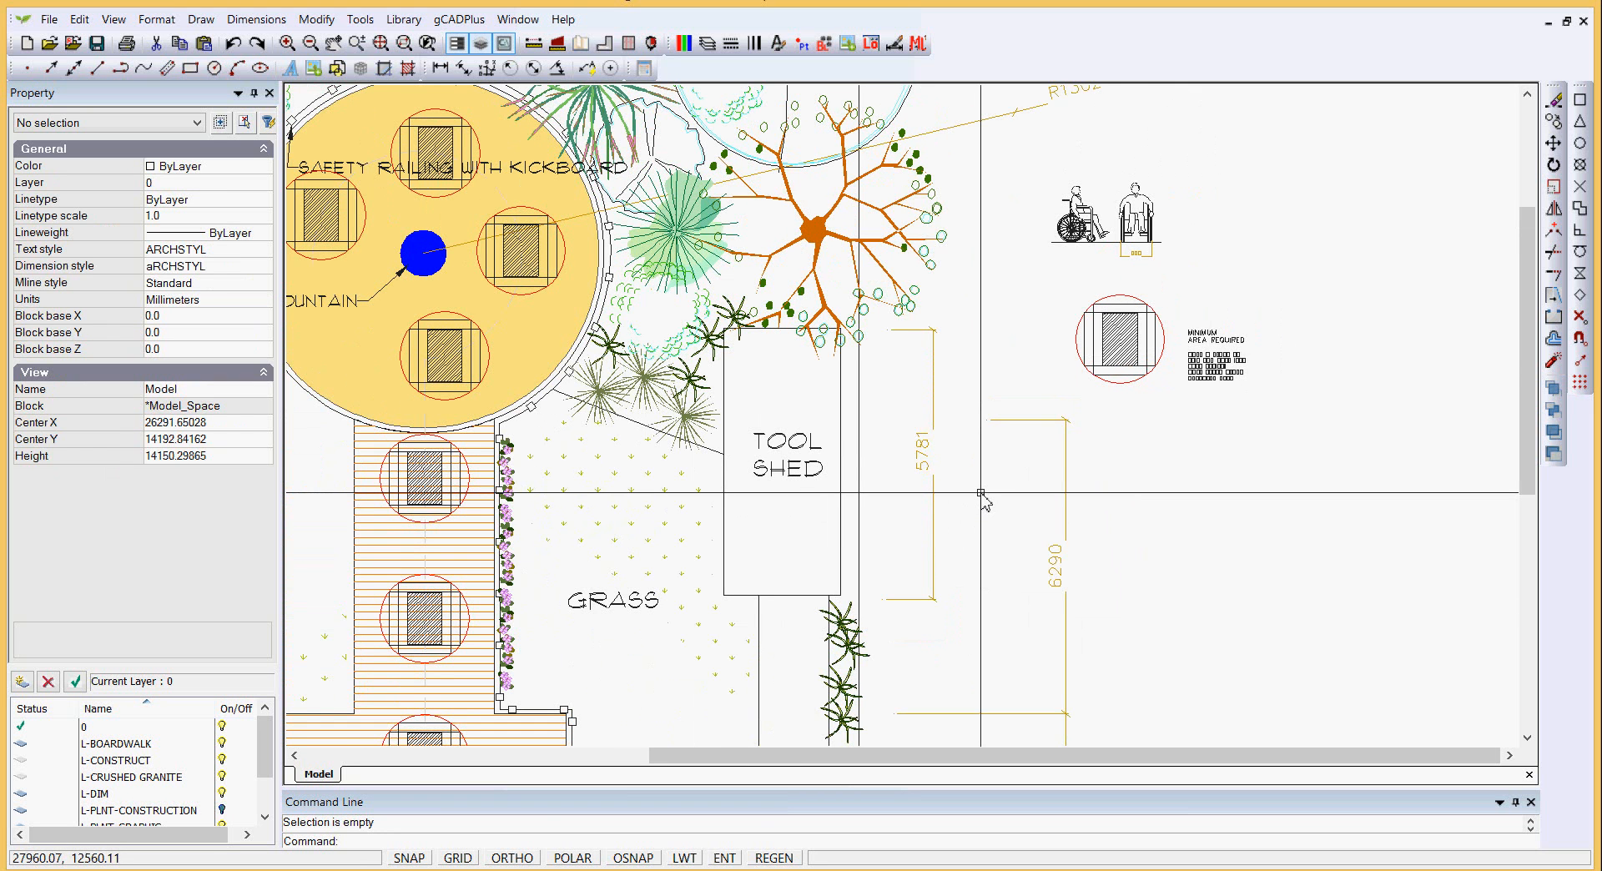